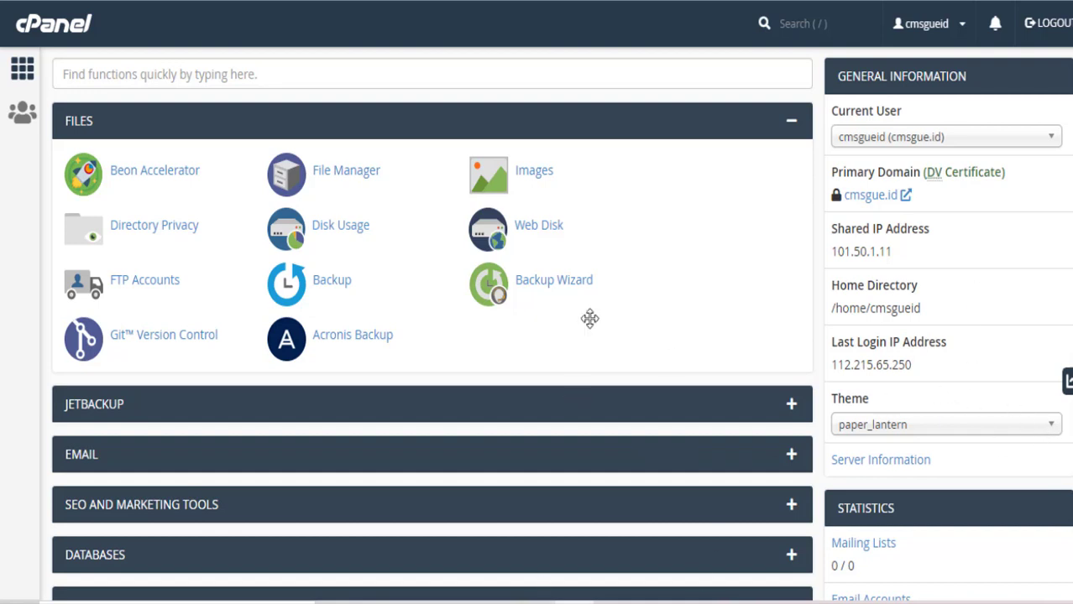
# Step: Switch to cPanel and open the Addon Domains page from the Domains section
pyautogui.scroll(-3, 650, 270)
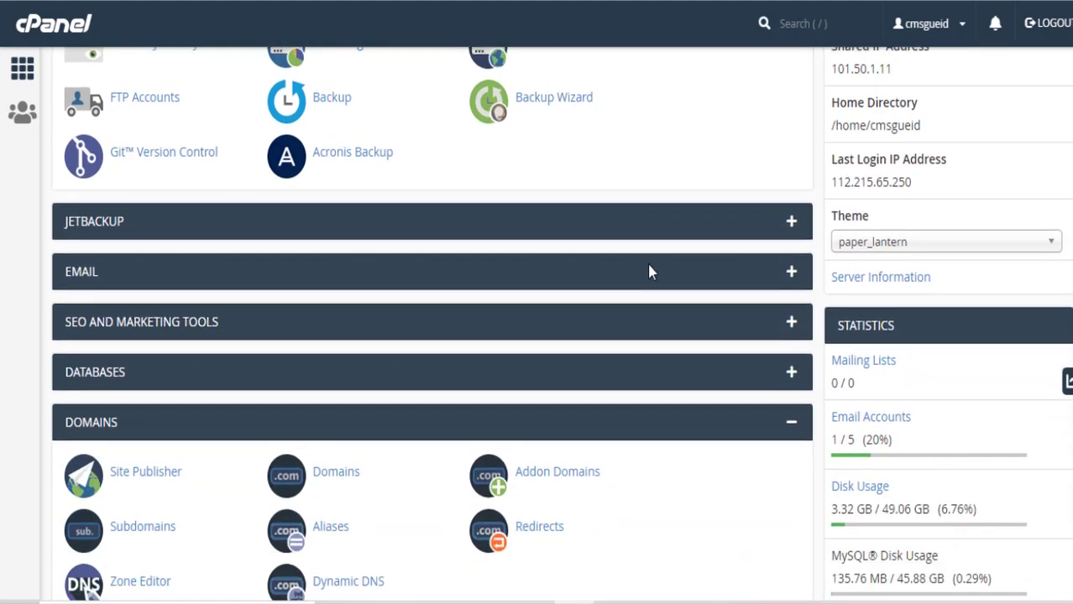
pyautogui.scroll(3, 649, 271)
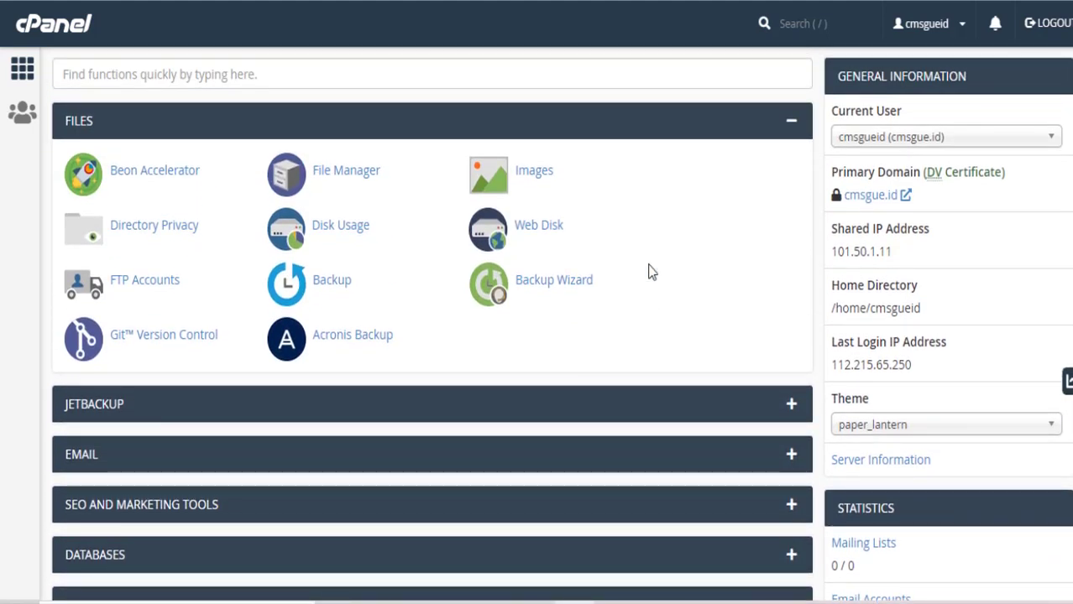
pyautogui.scroll(-6, 649, 271)
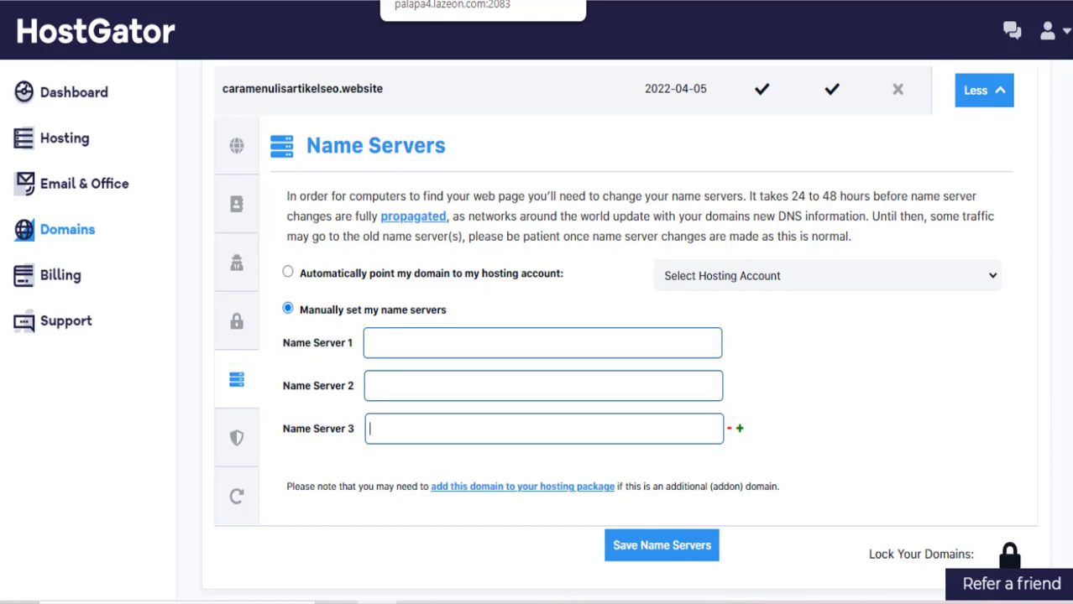
pyautogui.click(457, 1)
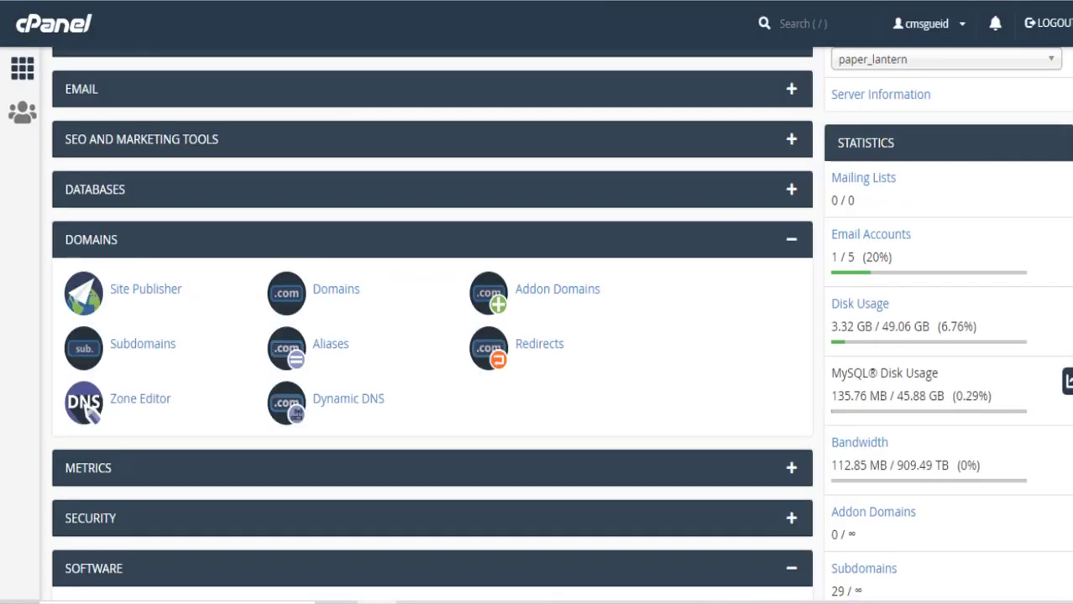
pyautogui.scroll(5, 759, 181)
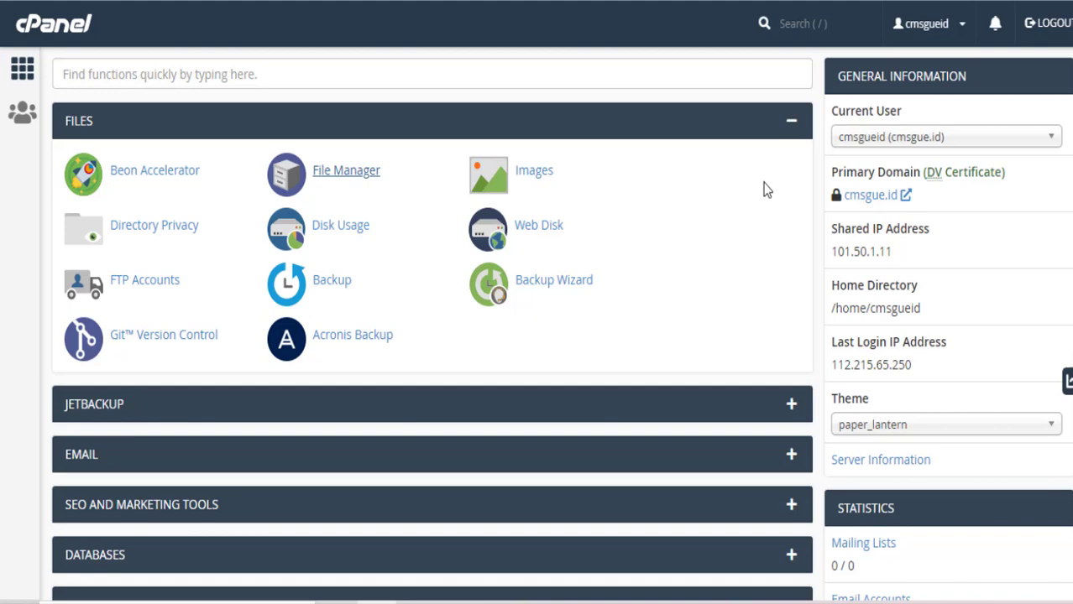
pyautogui.scroll(-5, 763, 190)
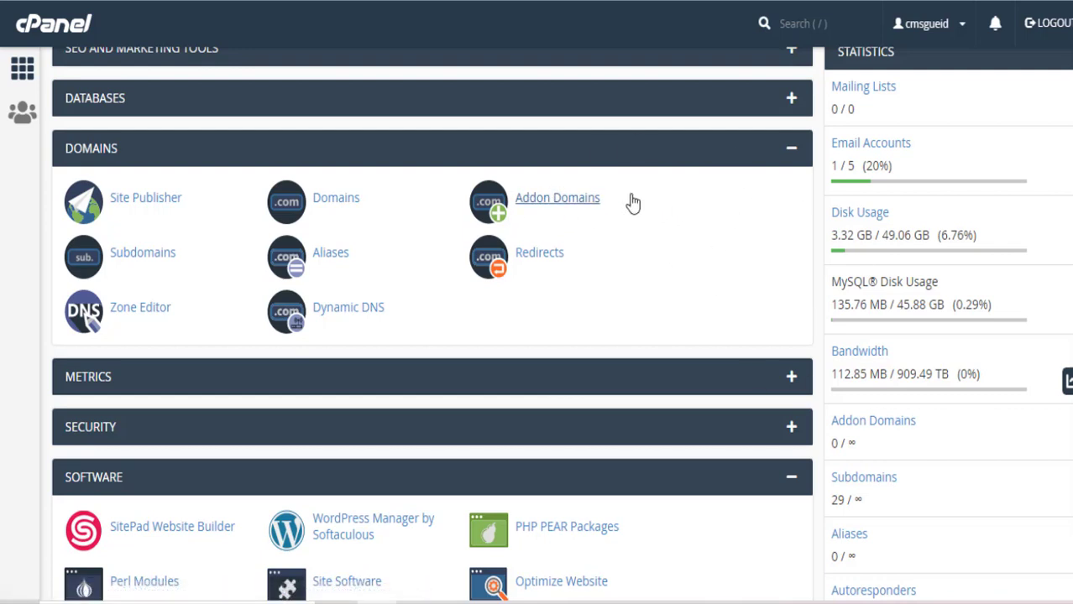
pyautogui.click(585, 205)
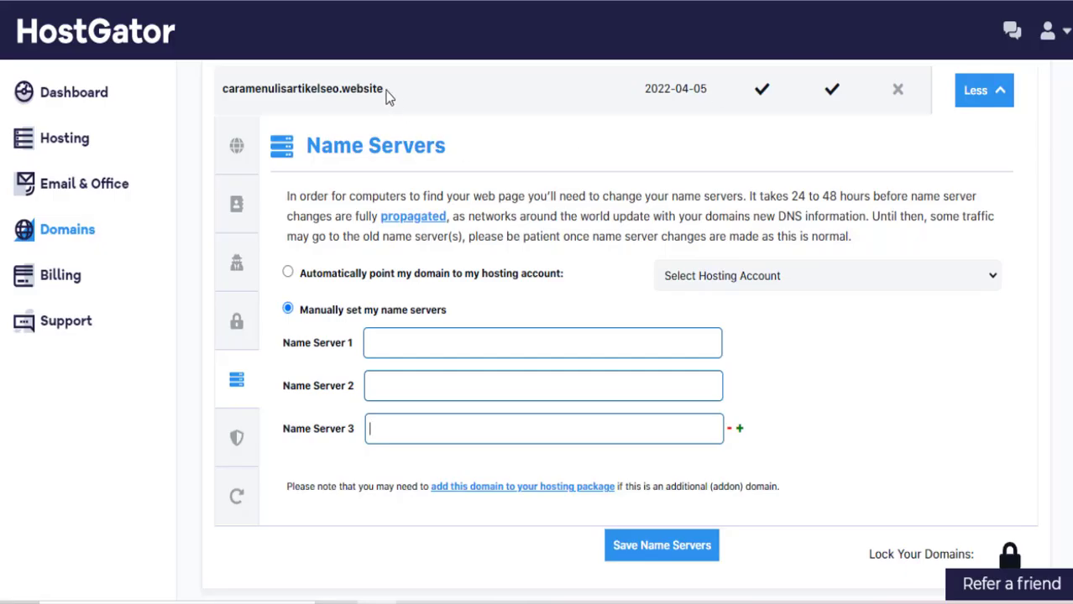
# Step: Copy the domain name caramenulisartikelseo.website from the Manage Domains list in HostGator
pyautogui.moveTo(386, 94); pyautogui.dragTo(223, 89)
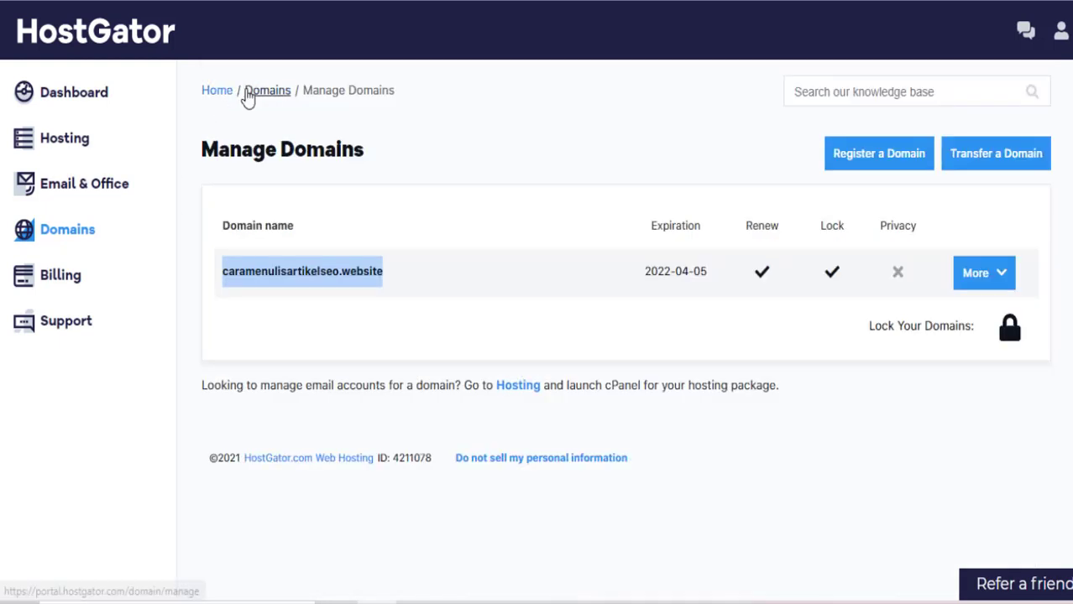
pyautogui.moveTo(225, 282); pyautogui.dragTo(301, 282)
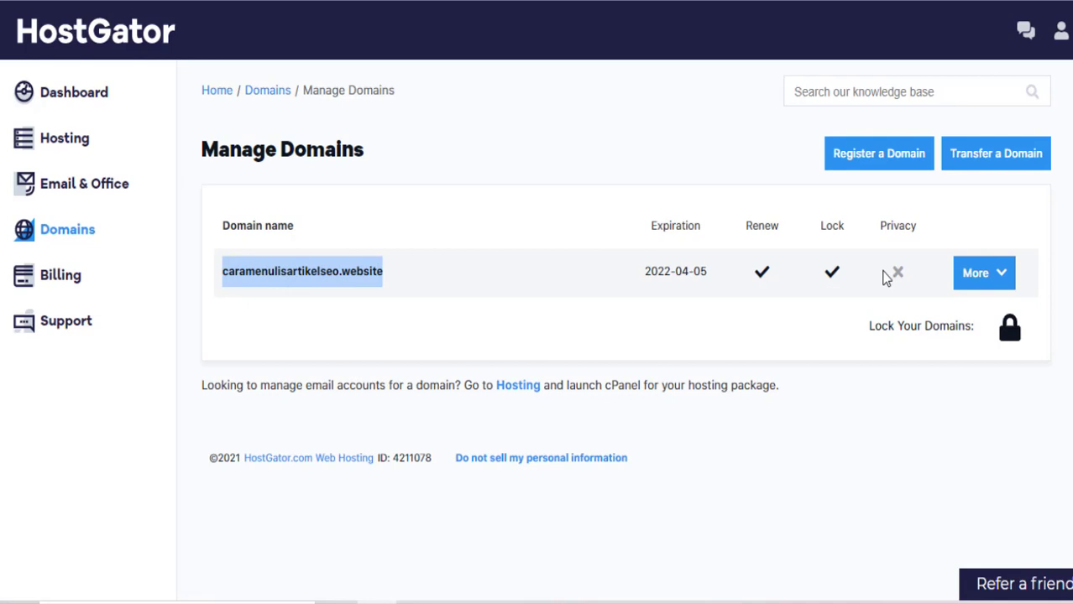
pyautogui.click(1004, 275)
pyautogui.click(349, 281)
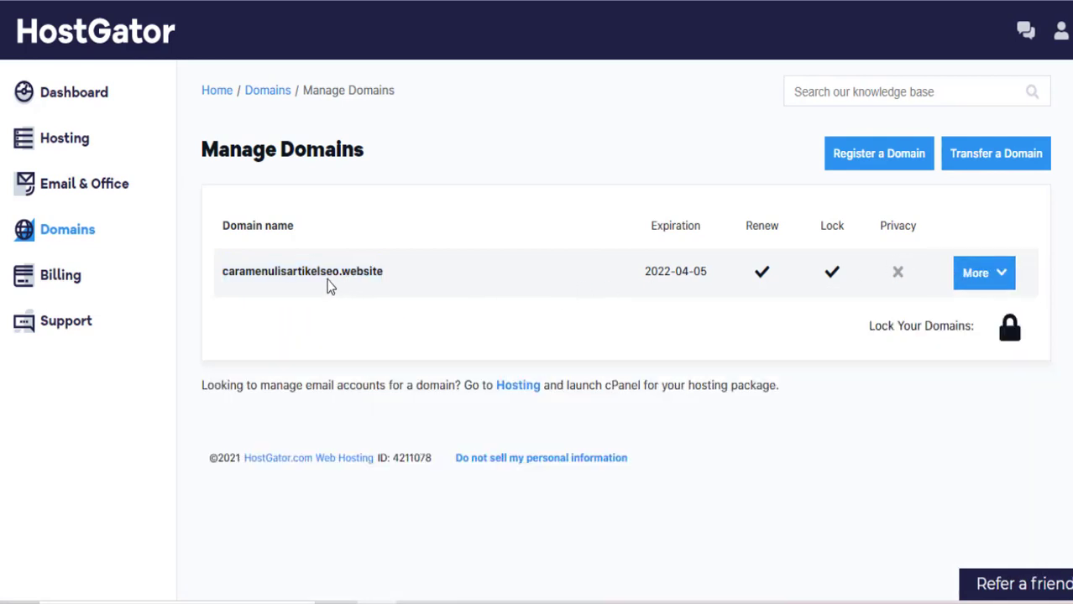
pyautogui.moveTo(222, 278); pyautogui.dragTo(376, 281)
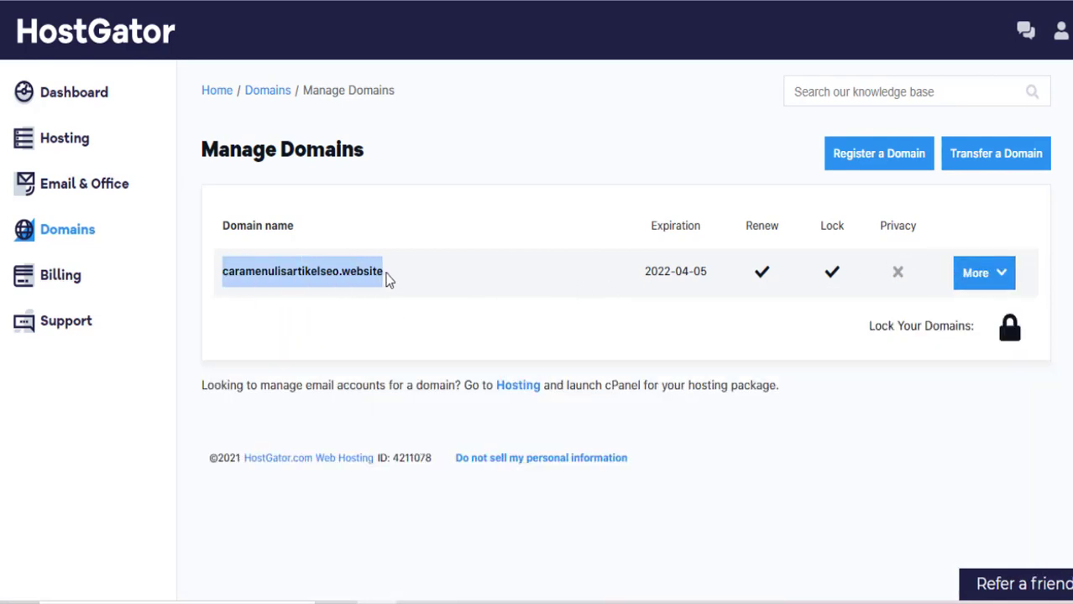
pyautogui.rightClick(362, 269)
pyautogui.click(373, 283)
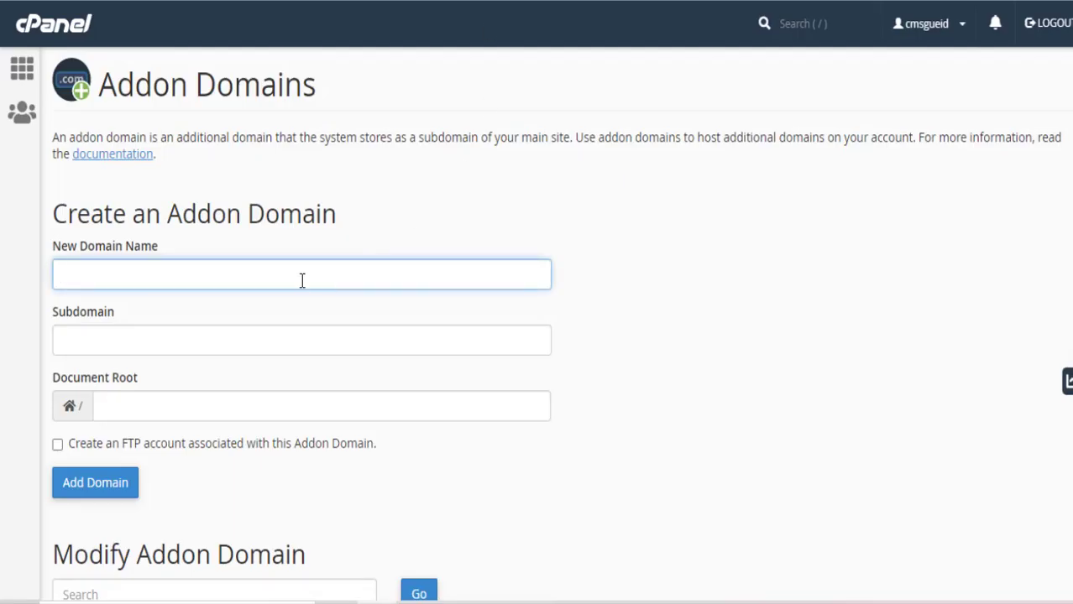
# Step: Create the addon domain caramenulisartikelseo.website in cPanel with subdomain caramenulisartikelseo and document root caramenulisartikelseo.website
pyautogui.rightClick(301, 281)
pyautogui.click(355, 423)
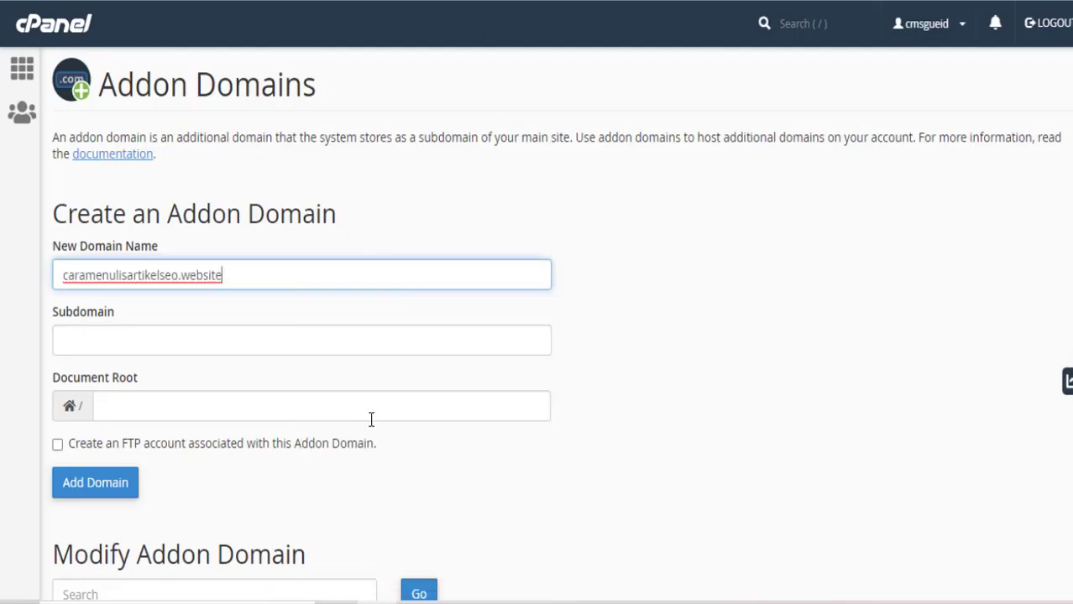
pyautogui.click(215, 346)
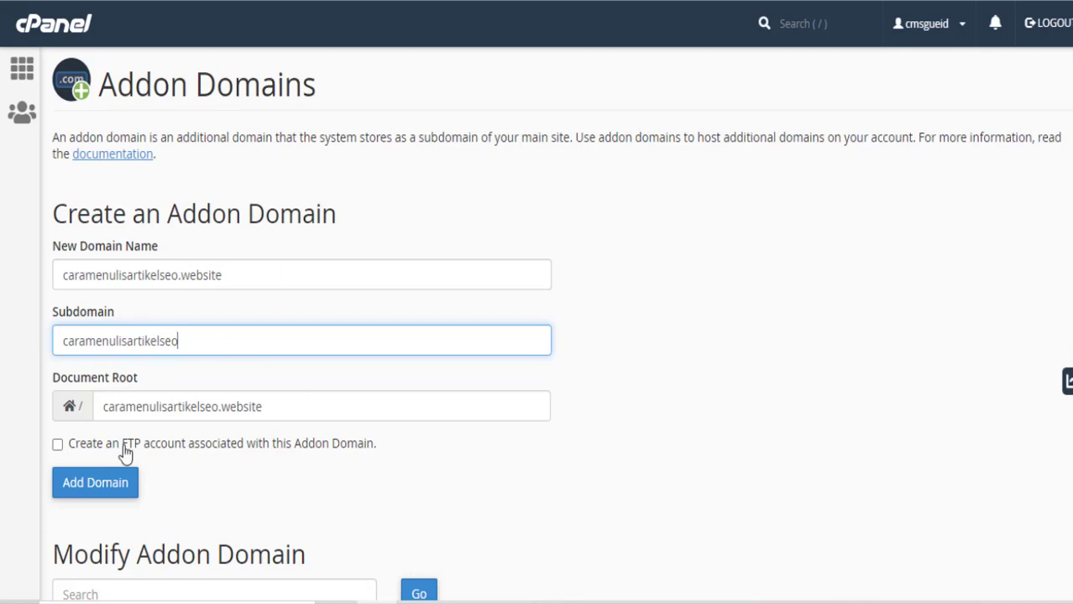
pyautogui.click(99, 489)
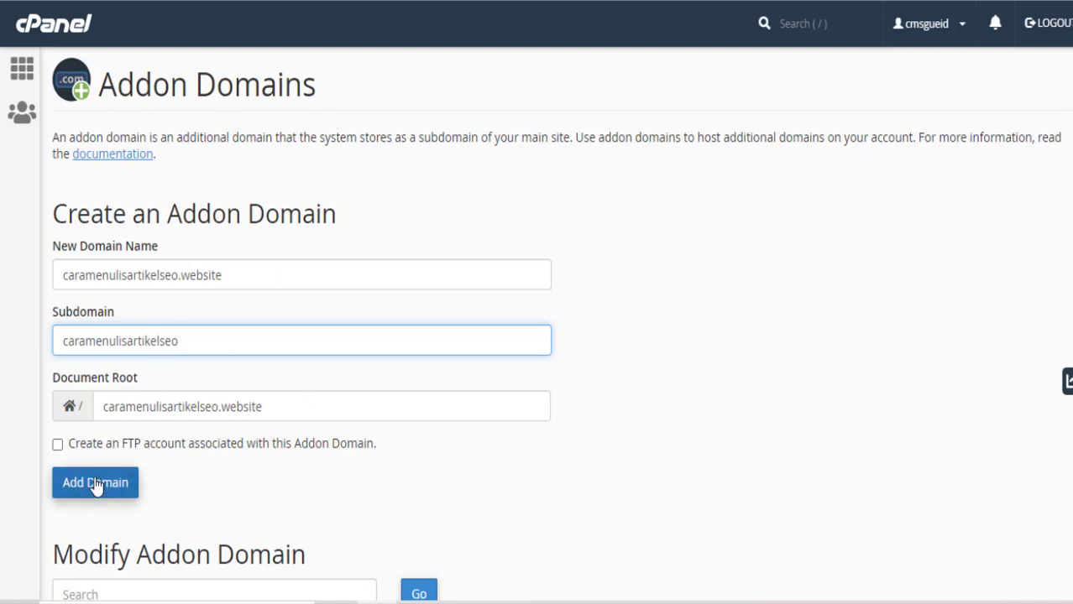
pyautogui.click(106, 487)
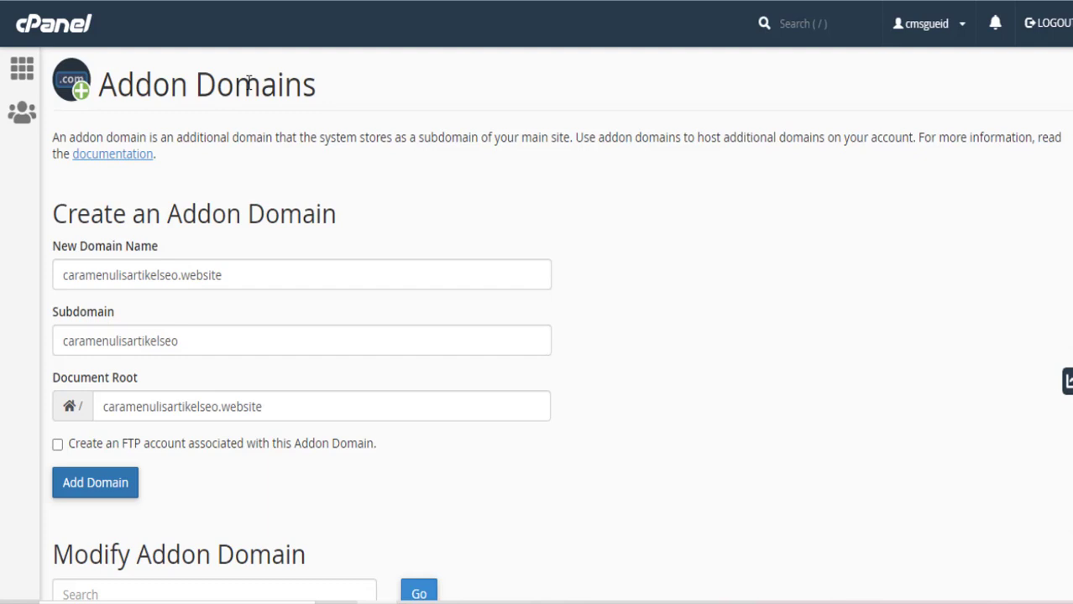
# Step: Search Google for mxtoolbox in a new browser tab and open the MxToolbox MX Lookup Tool
pyautogui.hotkey('ctrl', 't')
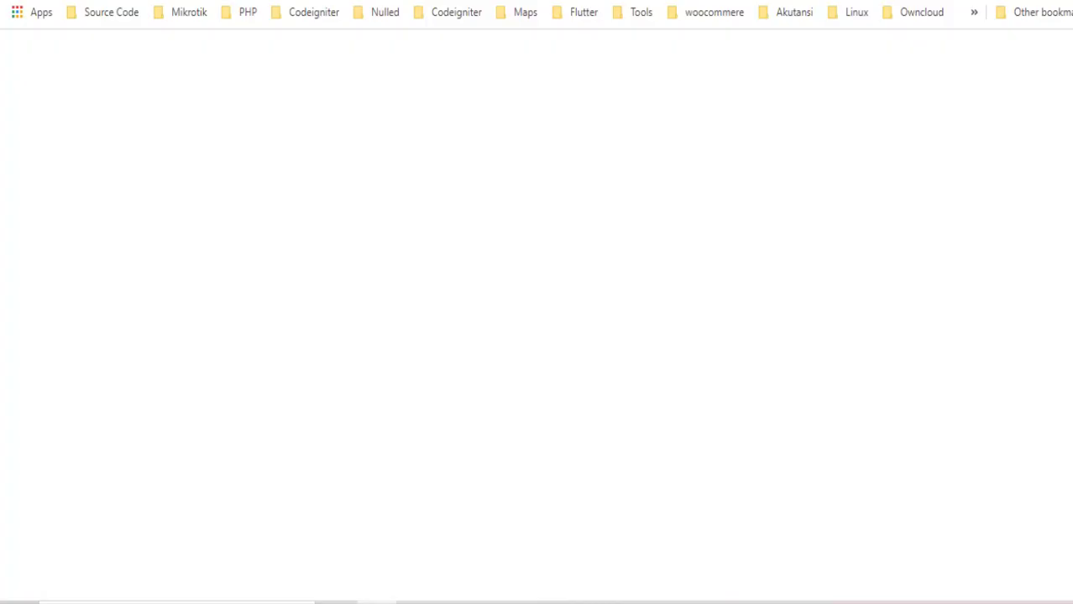
pyautogui.write('mx')
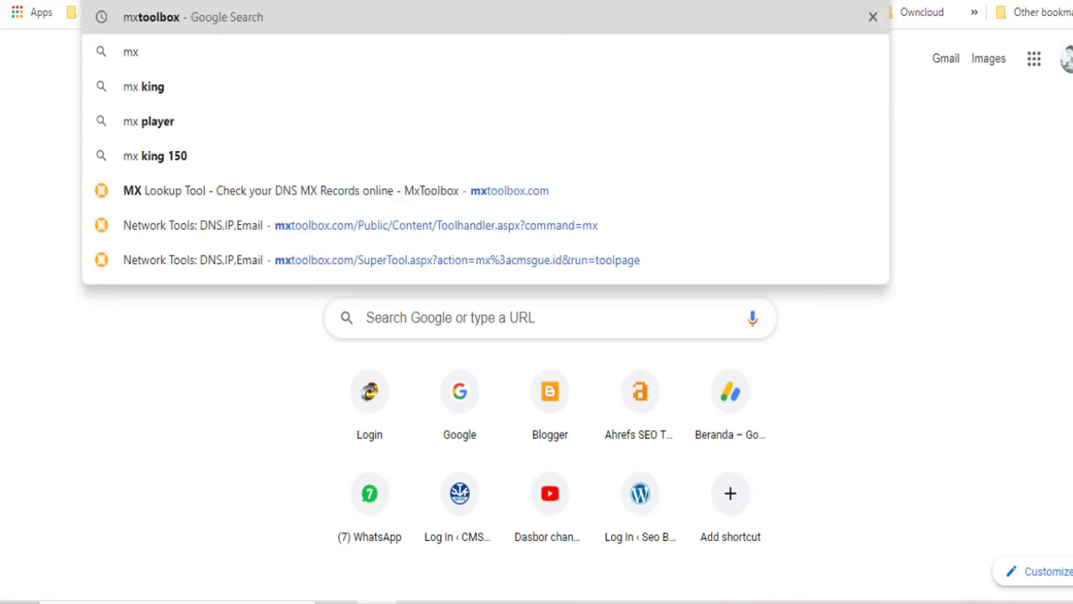
pyautogui.press('Return')
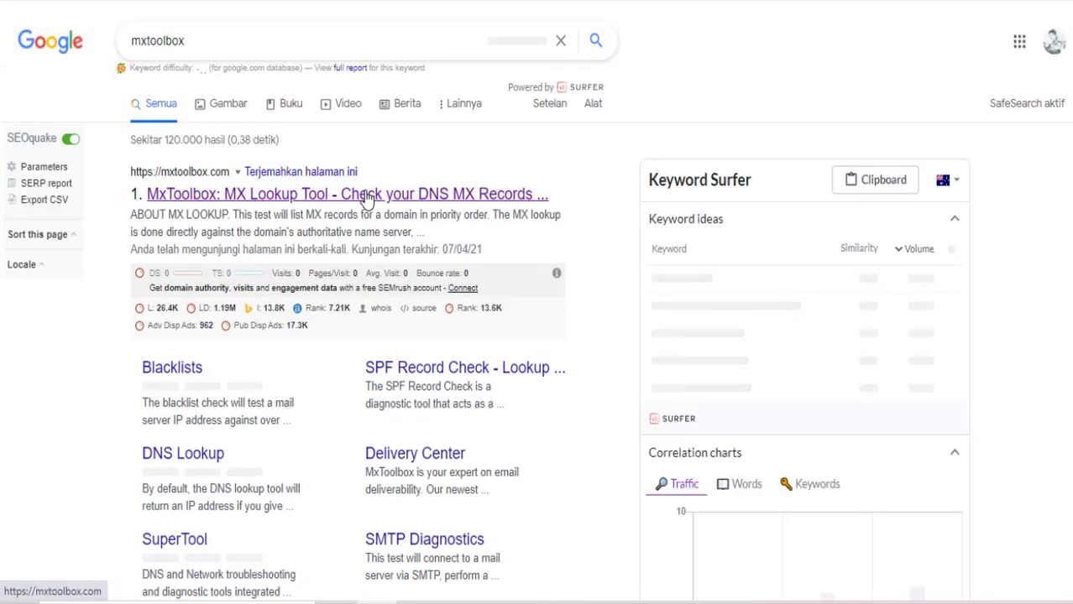
pyautogui.click(366, 195)
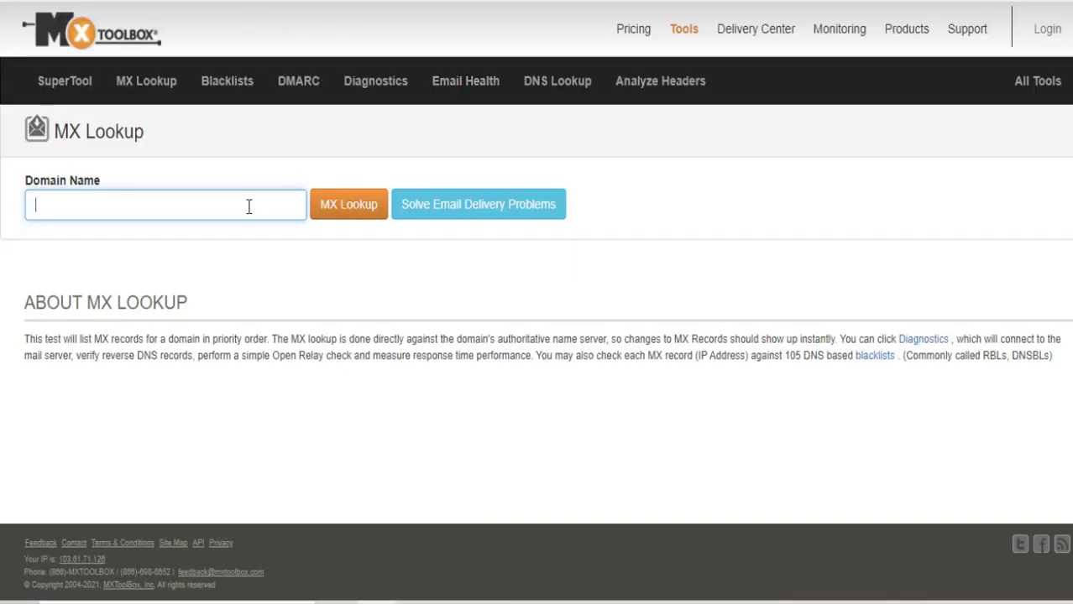
# Step: Run an MX lookup for the domain cmsgue.id
pyautogui.write('cms')
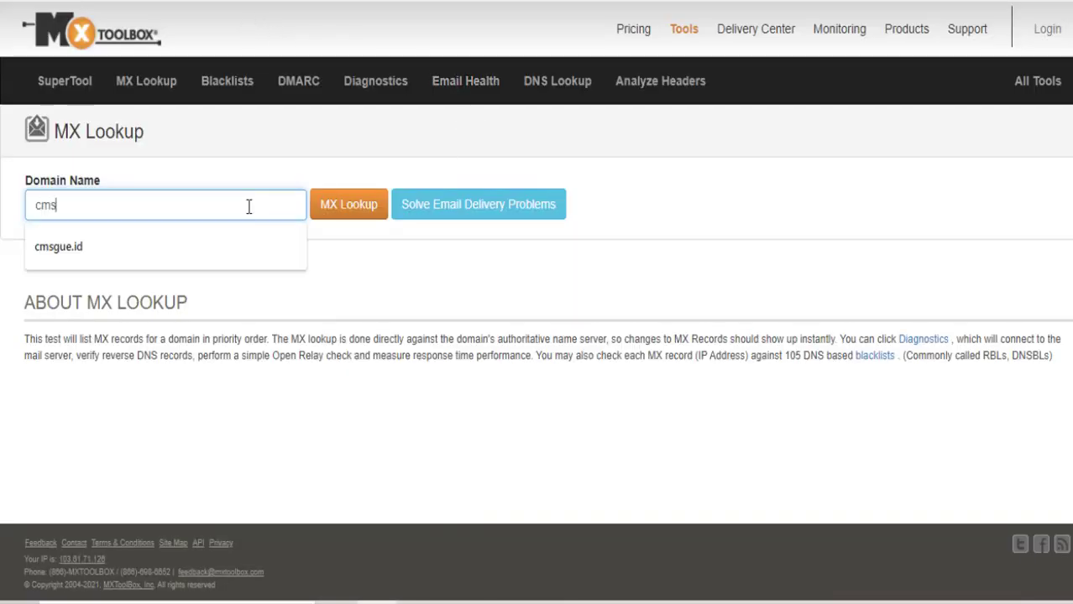
pyautogui.press('Down')
pyautogui.press('Return')
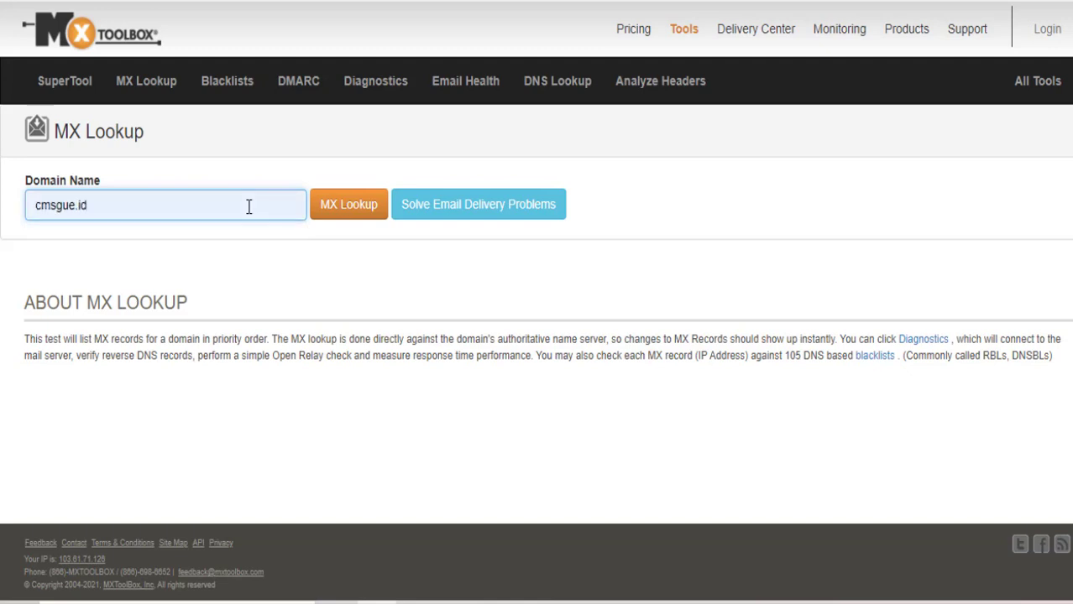
pyautogui.click(358, 213)
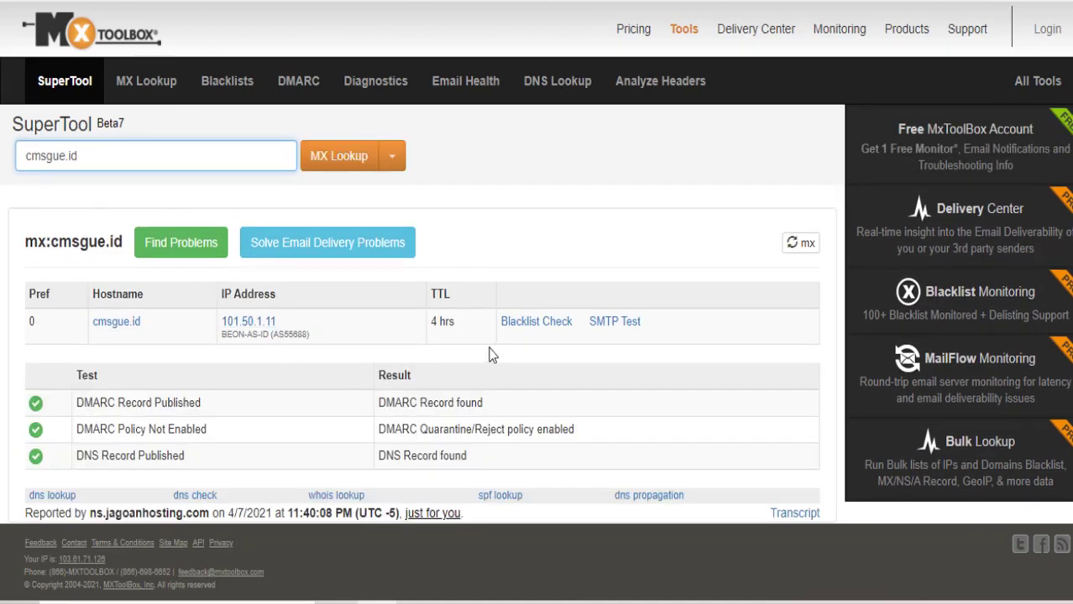
# Step: Run a whois lookup for cmsgue.id and highlight its name server entries
pyautogui.scroll(-2, 266, 413)
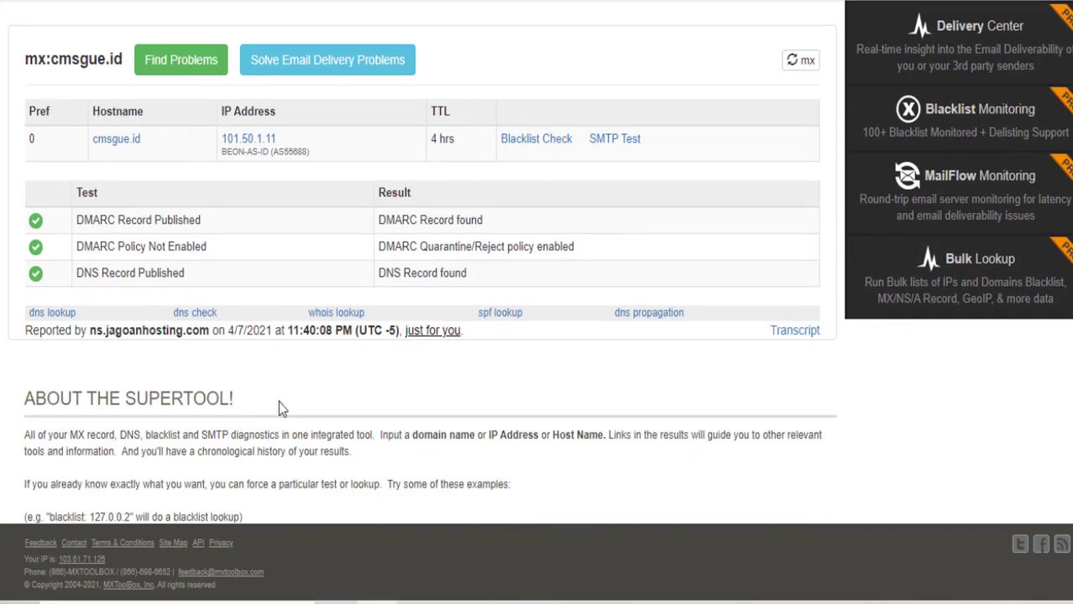
pyautogui.click(354, 317)
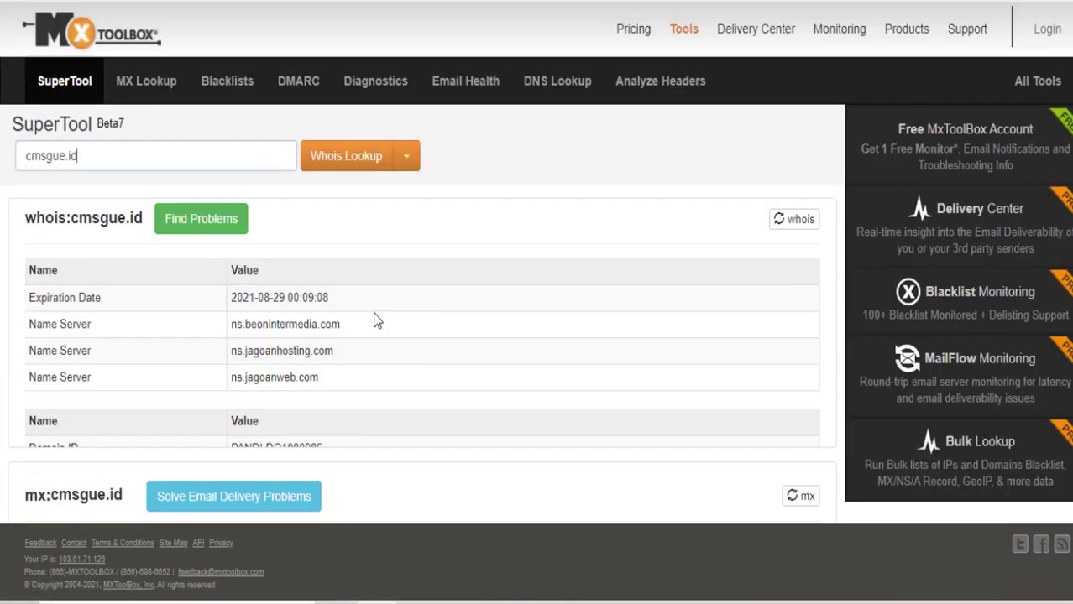
pyautogui.scroll(-1, 377, 314)
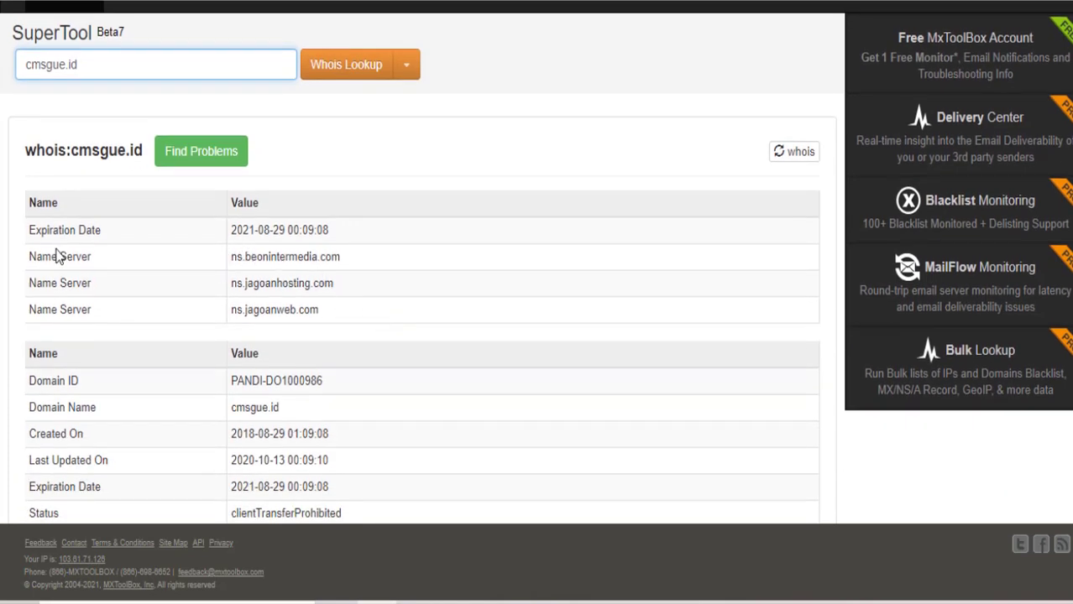
pyautogui.moveTo(30, 258); pyautogui.dragTo(72, 260)
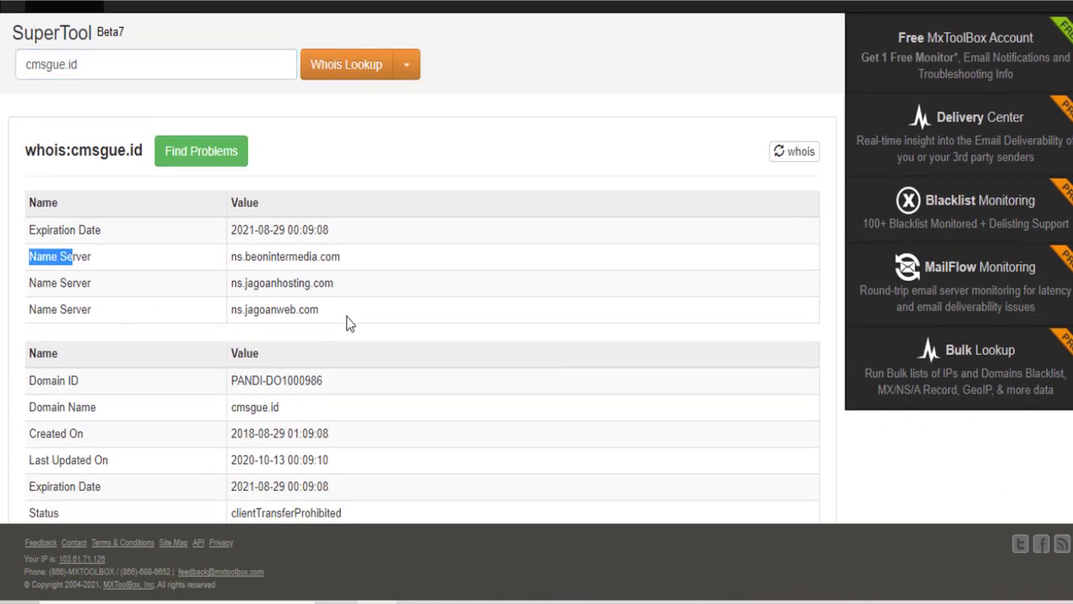
pyautogui.moveTo(320, 312); pyautogui.dragTo(30, 257)
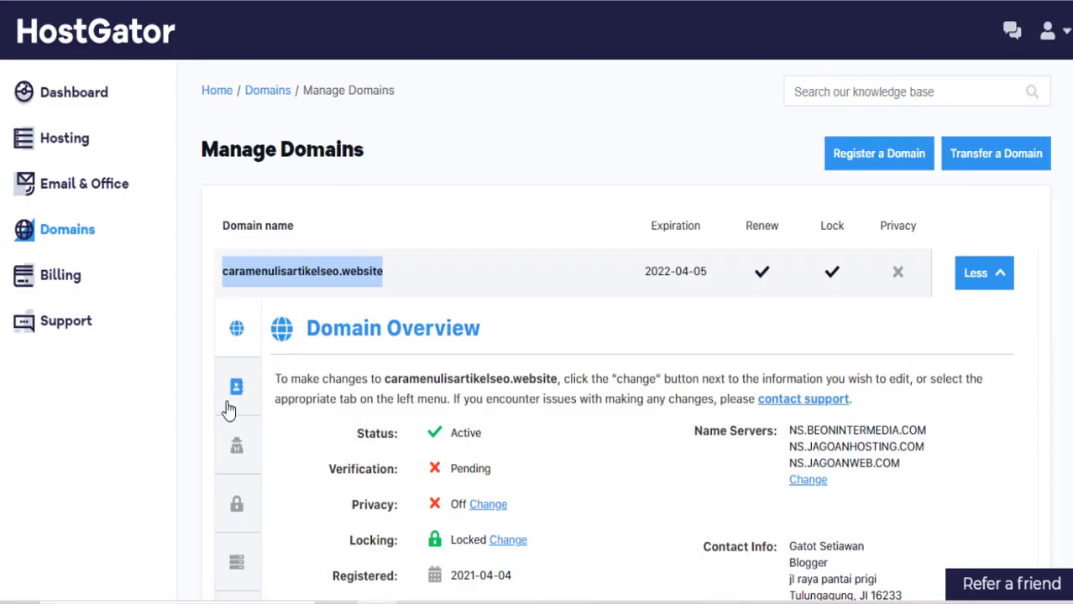
# Step: Return from the addon domain confirmation in cPanel, and open the Name Servers settings of caramenulisartikelseo.website in HostGator
pyautogui.moveTo(233, 527)
pyautogui.scroll(-2, 261, 554)
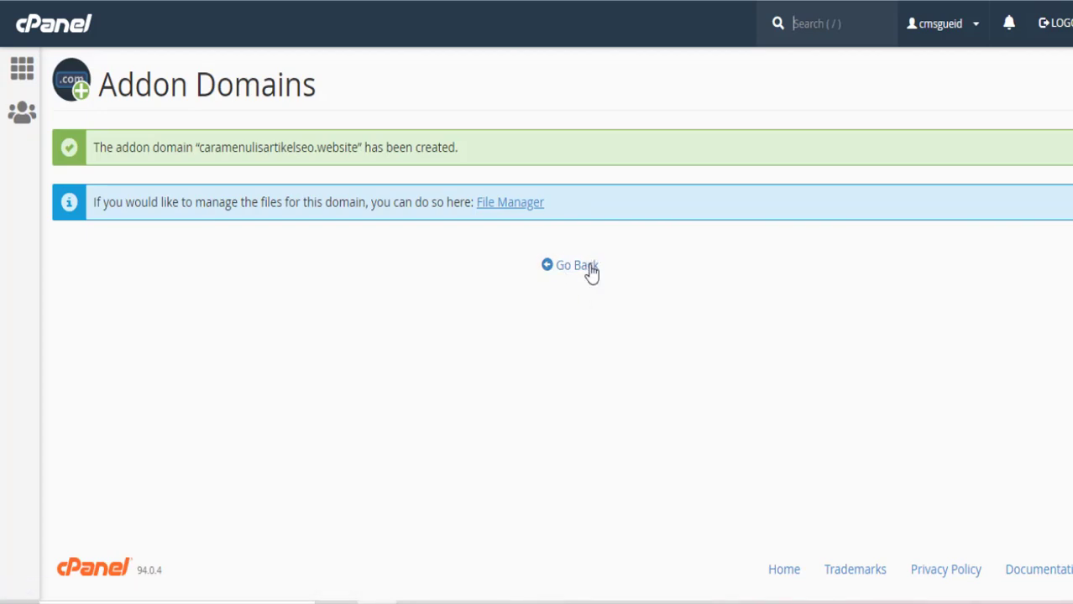
pyautogui.click(588, 267)
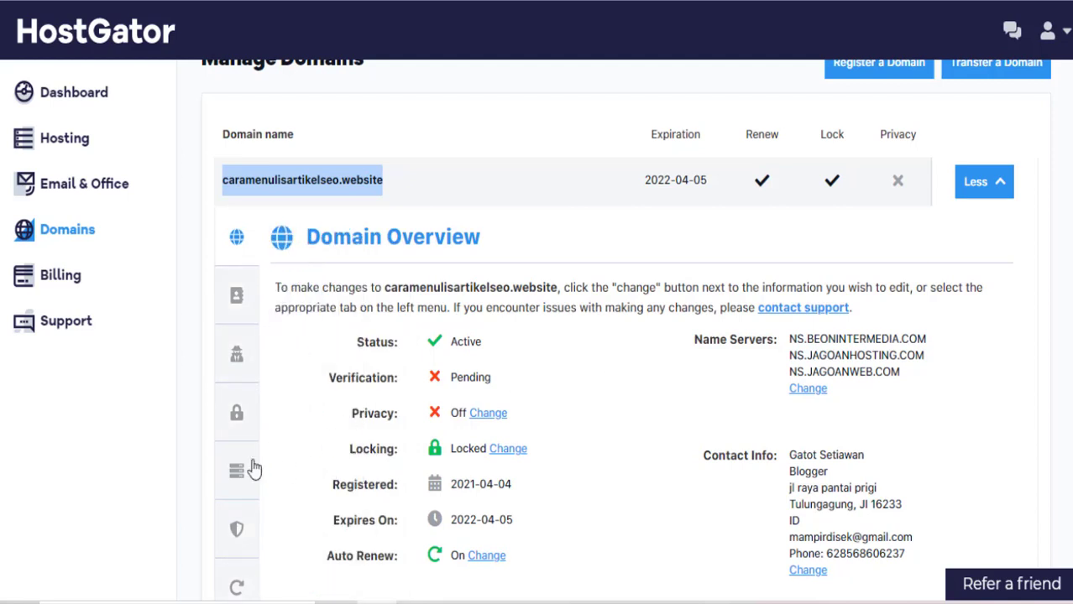
pyautogui.moveTo(270, 493)
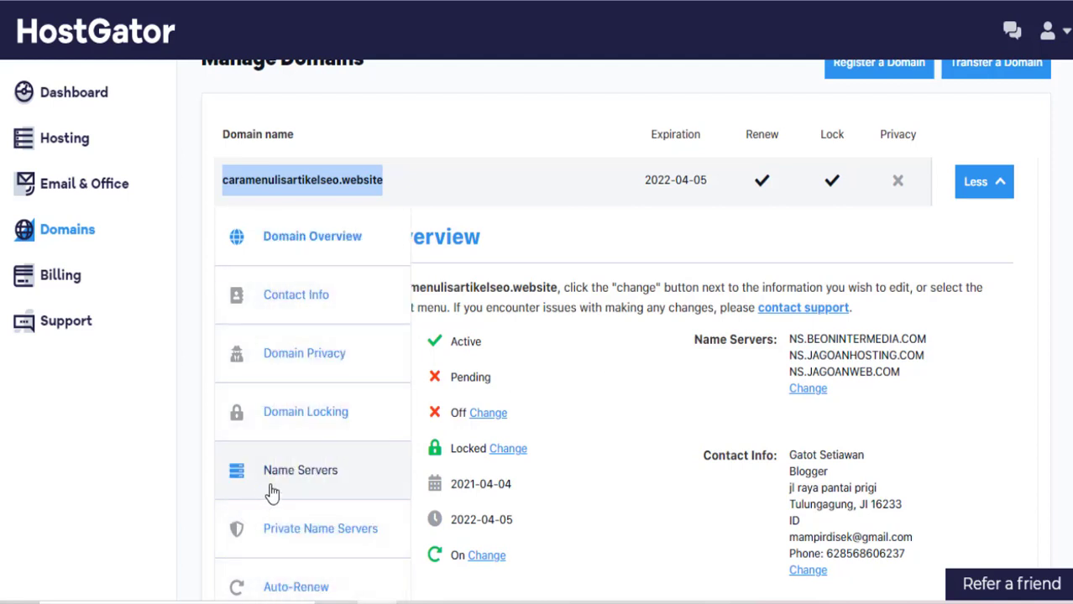
pyautogui.click(343, 487)
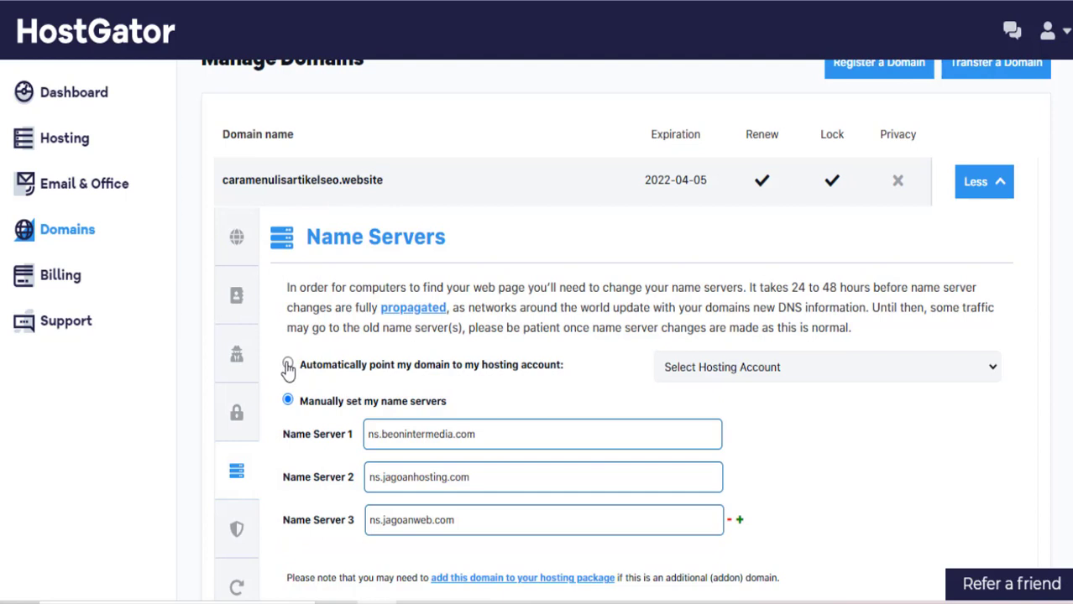
# Step: Choose to set the domain's name servers manually and clear all three existing name server entries
pyautogui.click(288, 366)
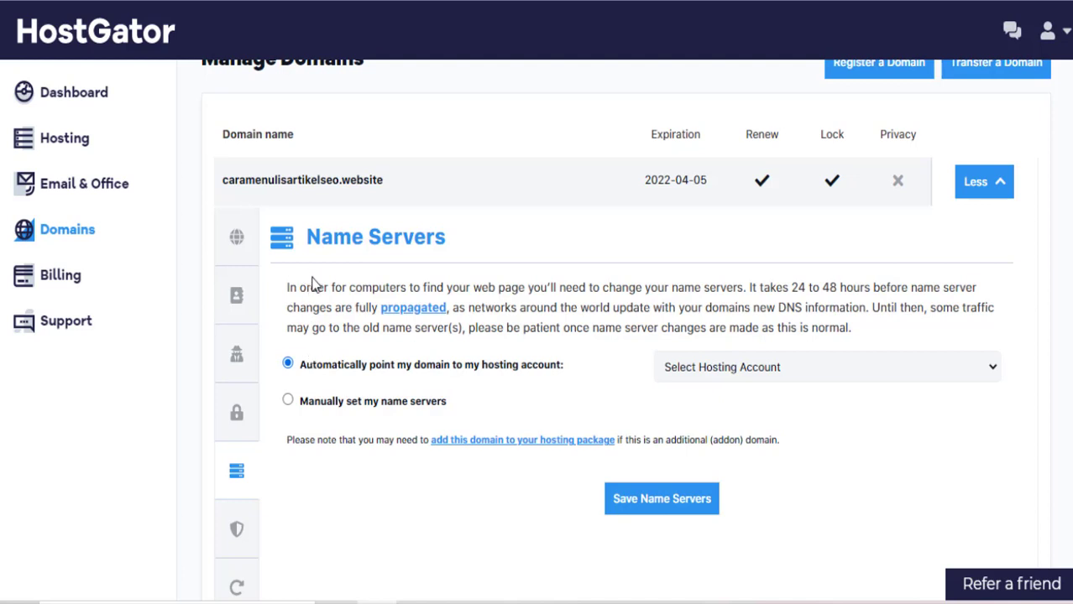
pyautogui.click(289, 404)
pyautogui.moveTo(470, 527); pyautogui.dragTo(252, 511)
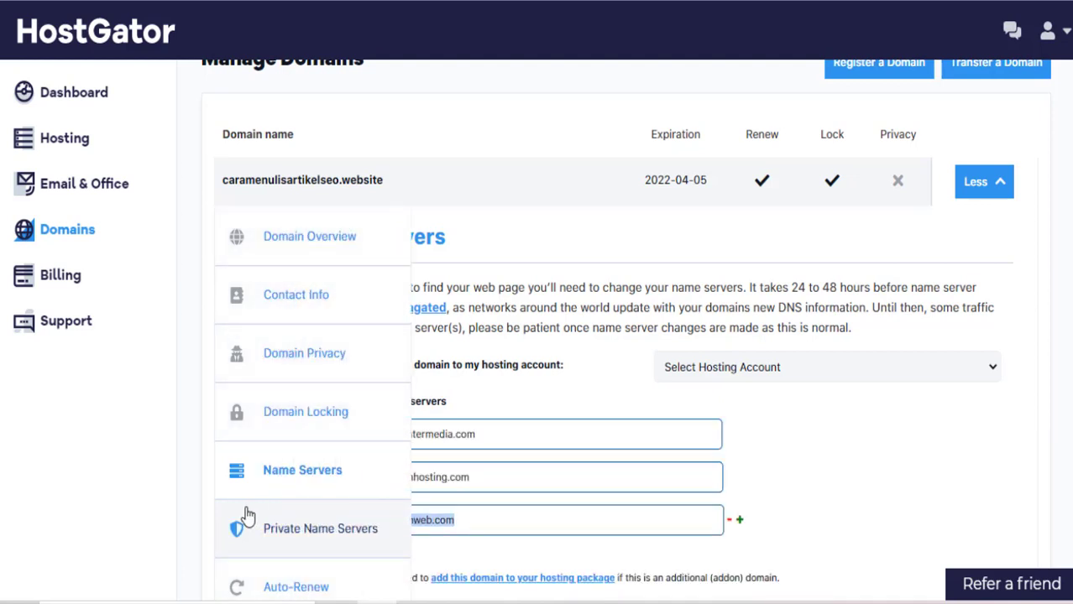
pyautogui.press('BackSpace')
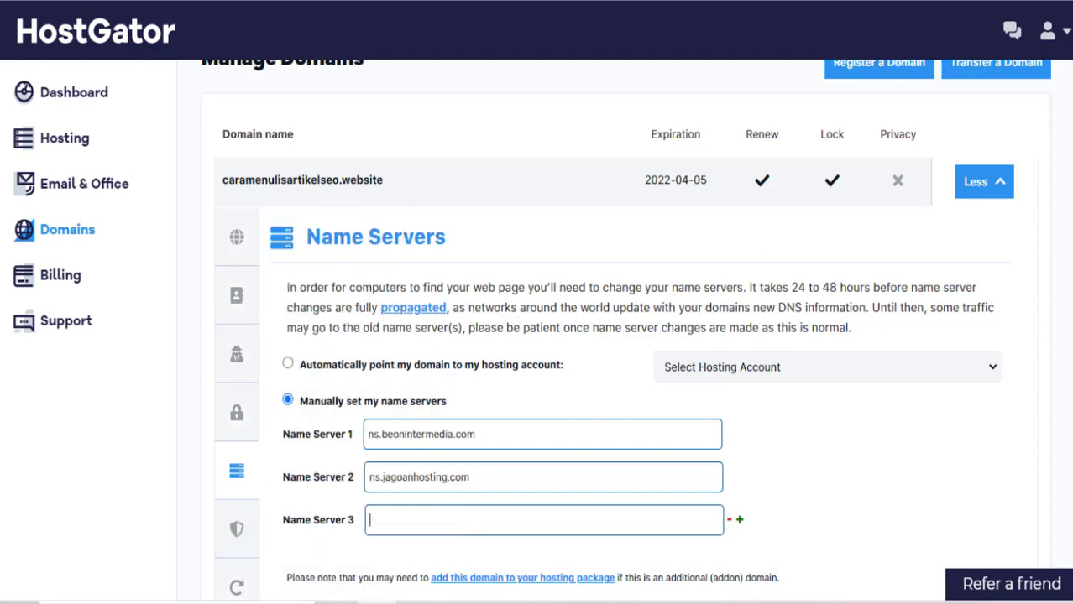
pyautogui.moveTo(503, 434); pyautogui.dragTo(350, 433)
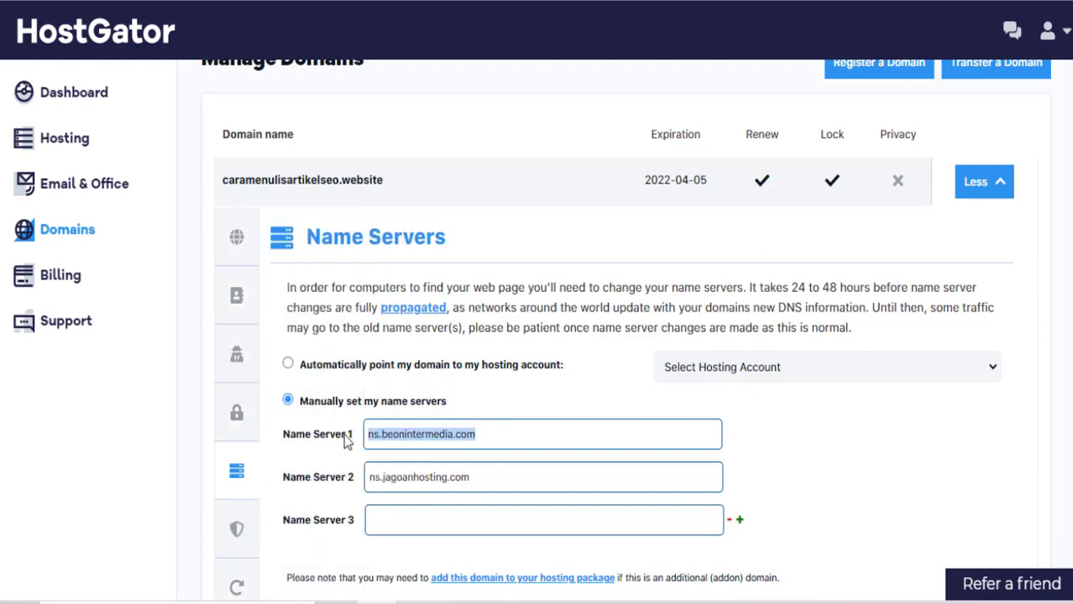
pyautogui.press('BackSpace')
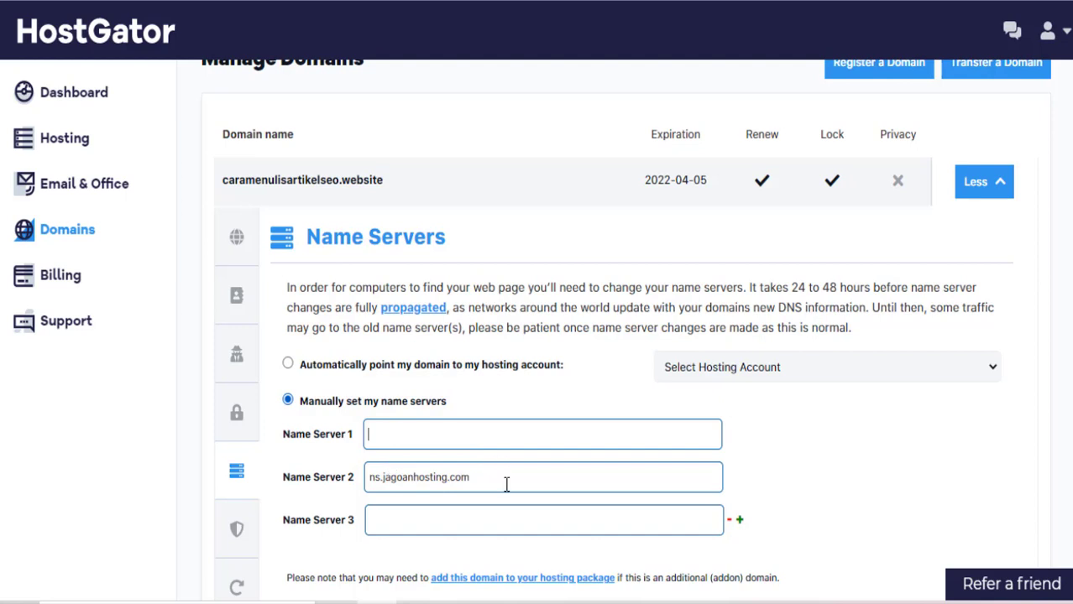
pyautogui.moveTo(502, 476); pyautogui.dragTo(330, 487)
pyautogui.press('BackSpace')
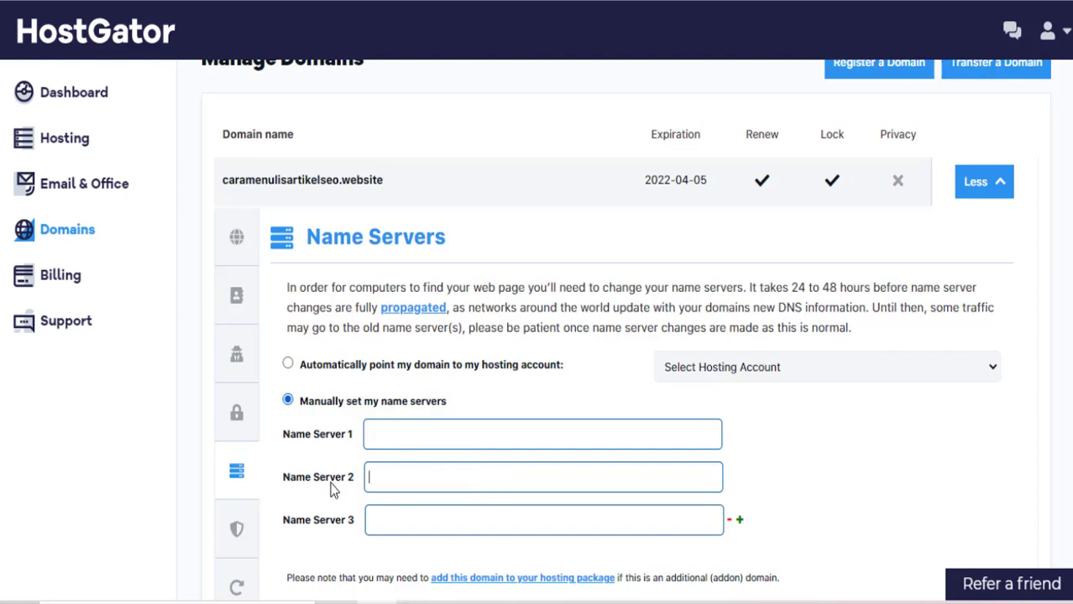
# Step: Copy ns.beonintermedia.com from the MxToolbox whois results for cmsgue.id into Name Server 1 in HostGator
pyautogui.click(377, 430)
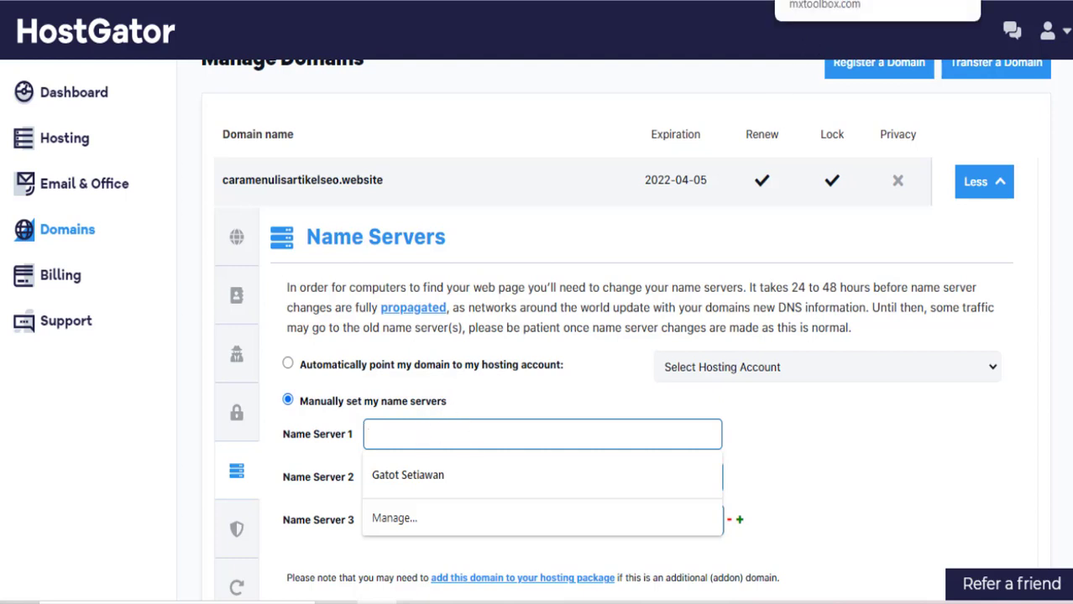
pyautogui.click(877, 2)
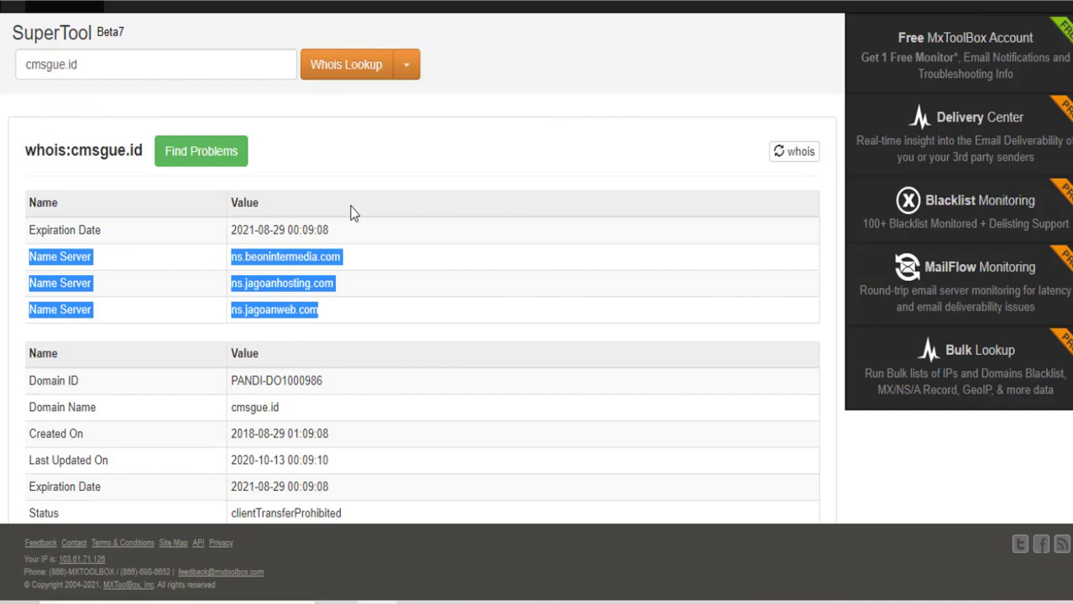
pyautogui.click(420, 320)
pyautogui.moveTo(235, 254); pyautogui.dragTo(345, 258)
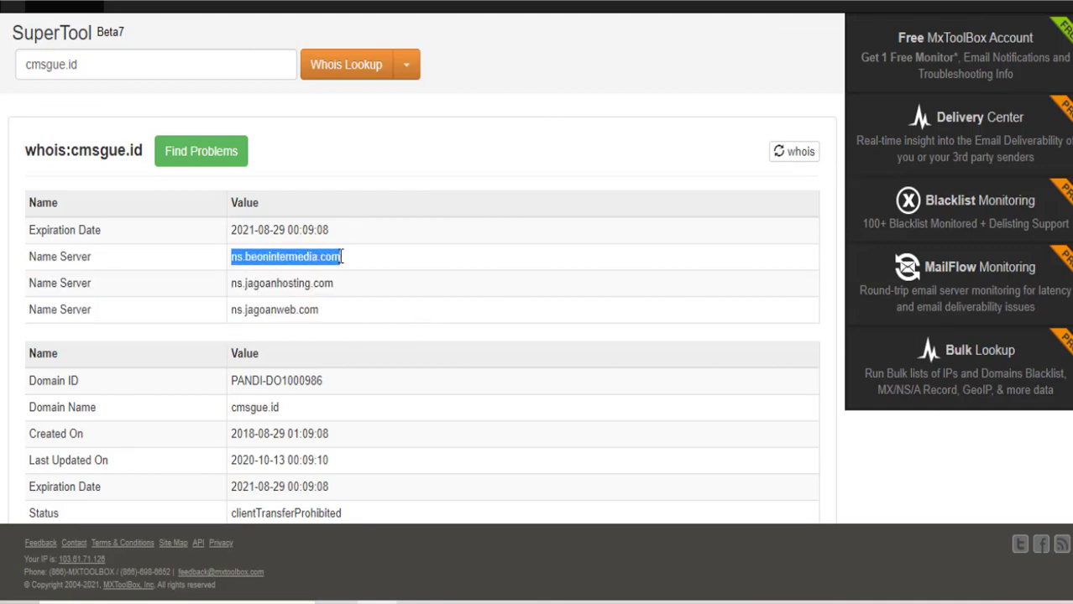
pyautogui.rightClick(329, 267)
pyautogui.click(361, 278)
pyautogui.hotkey('ctrl', 'Tab')
pyautogui.rightClick(384, 438)
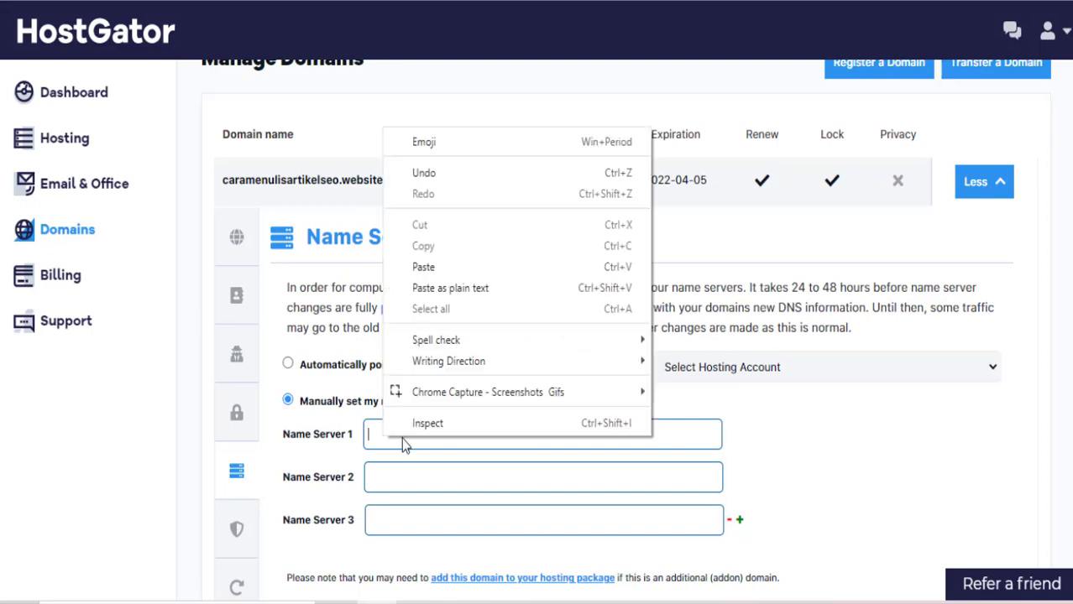
pyautogui.click(440, 270)
# Step: Copy ns.jagoanhosting.com from the MxToolbox whois results into Name Server 2 in HostGator
pyautogui.hotkey('ctrl', 'Tab')
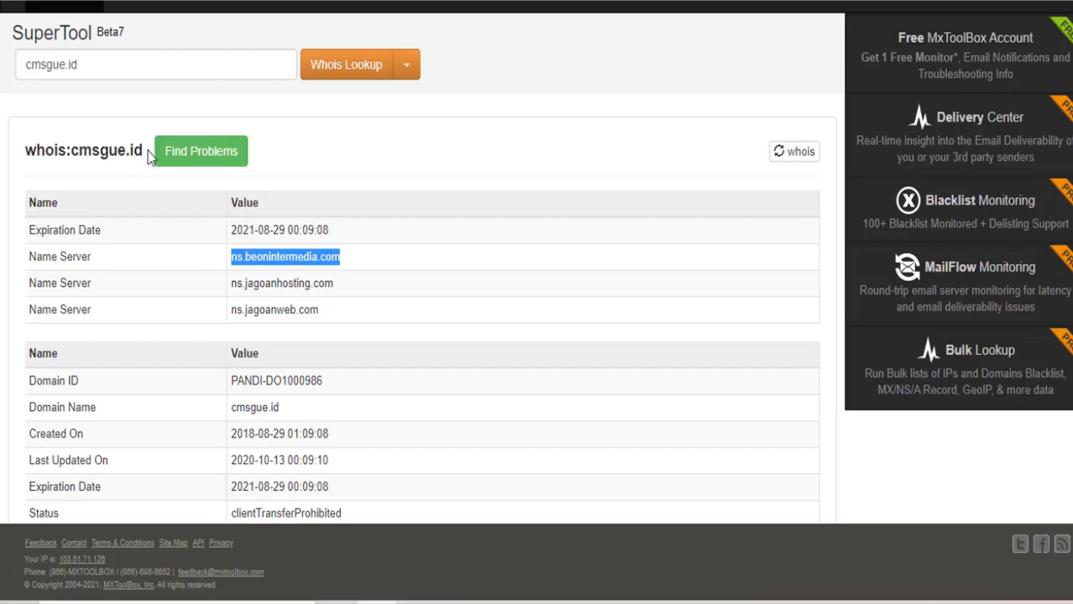
pyautogui.moveTo(233, 284); pyautogui.dragTo(340, 285)
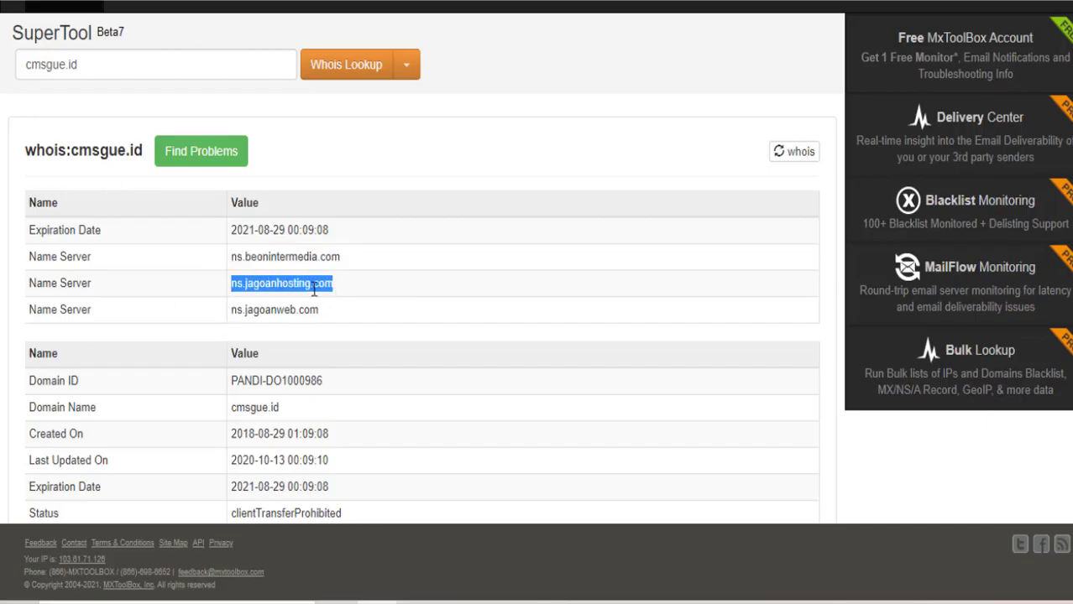
pyautogui.rightClick(340, 287)
pyautogui.click(362, 302)
pyautogui.hotkey('ctrl', 'shift', 'Tab')
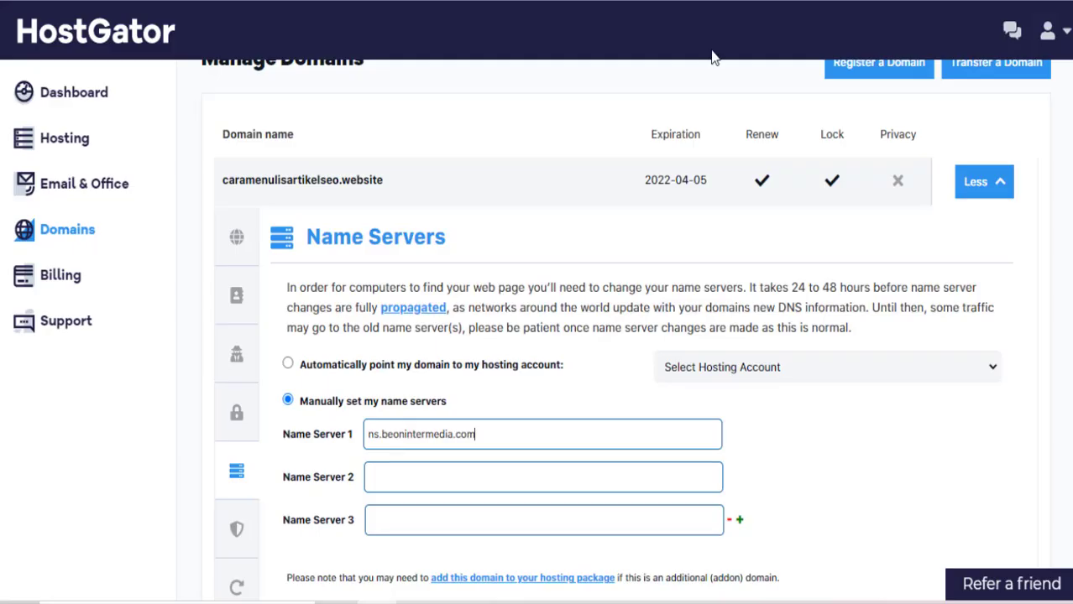
pyautogui.click(392, 480)
pyautogui.rightClick(391, 480)
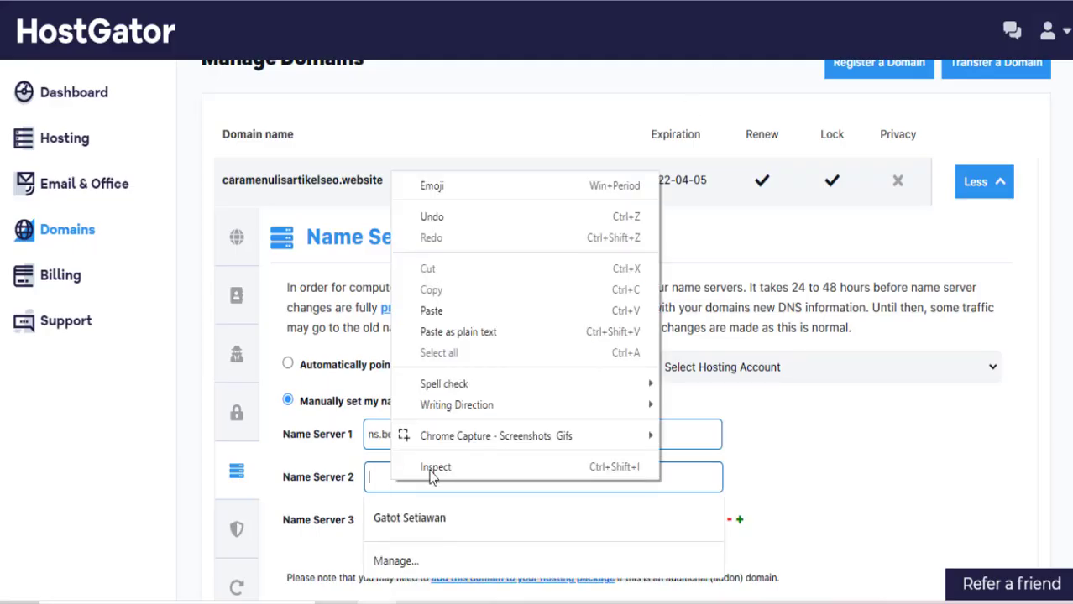
pyautogui.click(455, 331)
# Step: Copy ns.jagoanweb.com from the MxToolbox whois results into Name Server 3 in HostGator
pyautogui.hotkey('ctrl', 'Tab')
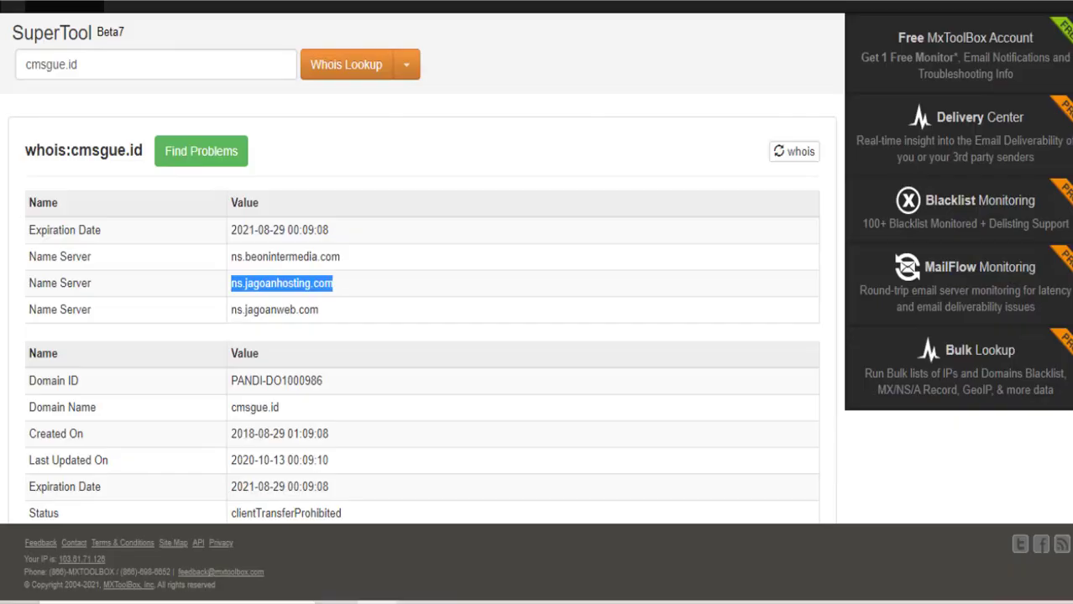
pyautogui.moveTo(233, 309); pyautogui.dragTo(321, 311)
pyautogui.rightClick(298, 315)
pyautogui.click(337, 328)
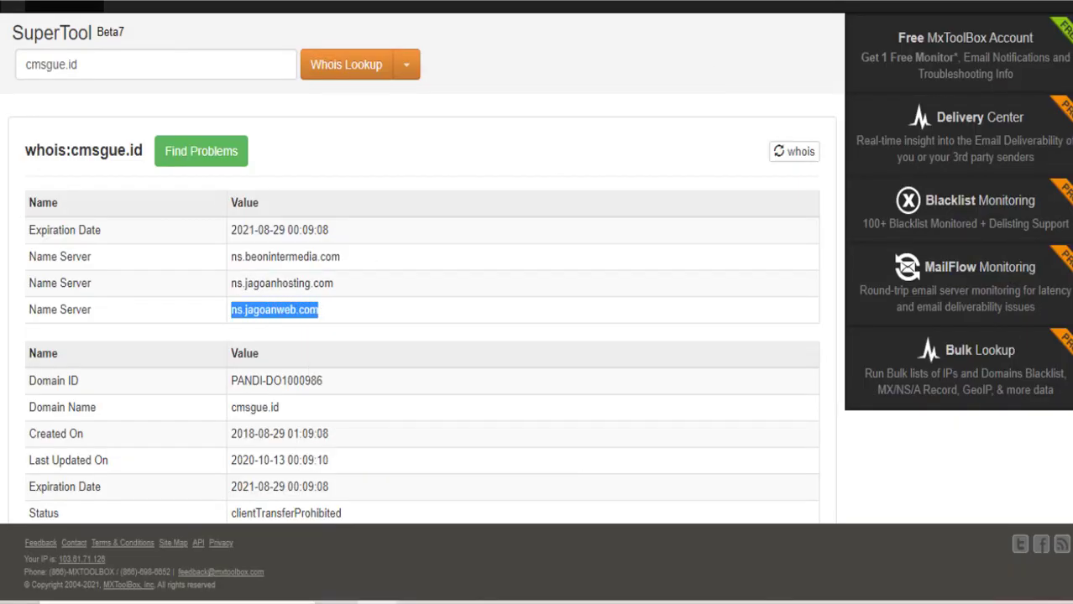
pyautogui.hotkey('ctrl', 'Tab')
pyautogui.click(393, 521)
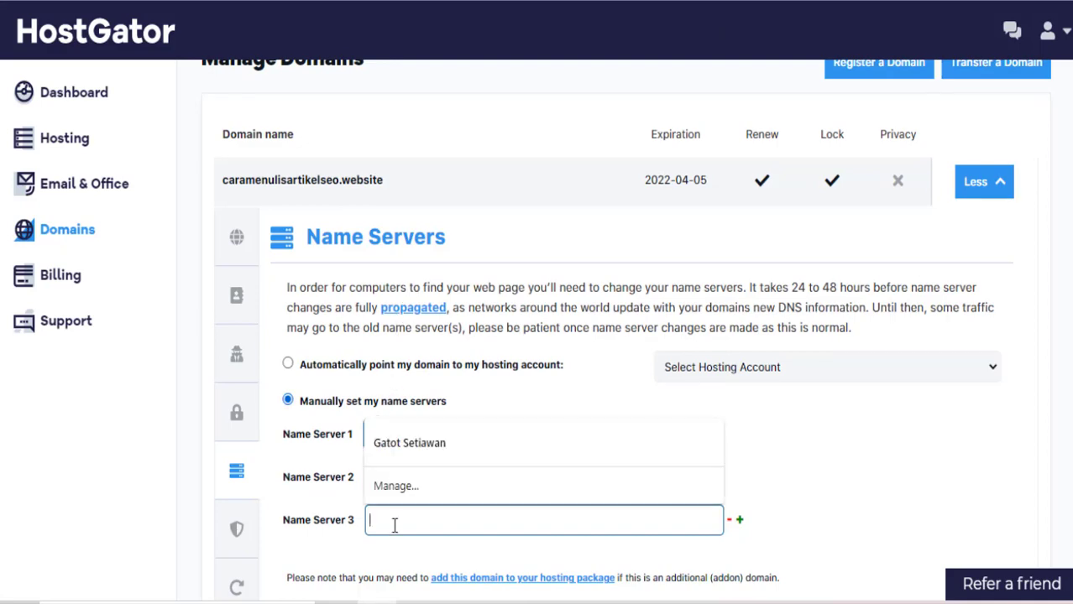
pyautogui.rightClick(395, 526)
pyautogui.click(434, 356)
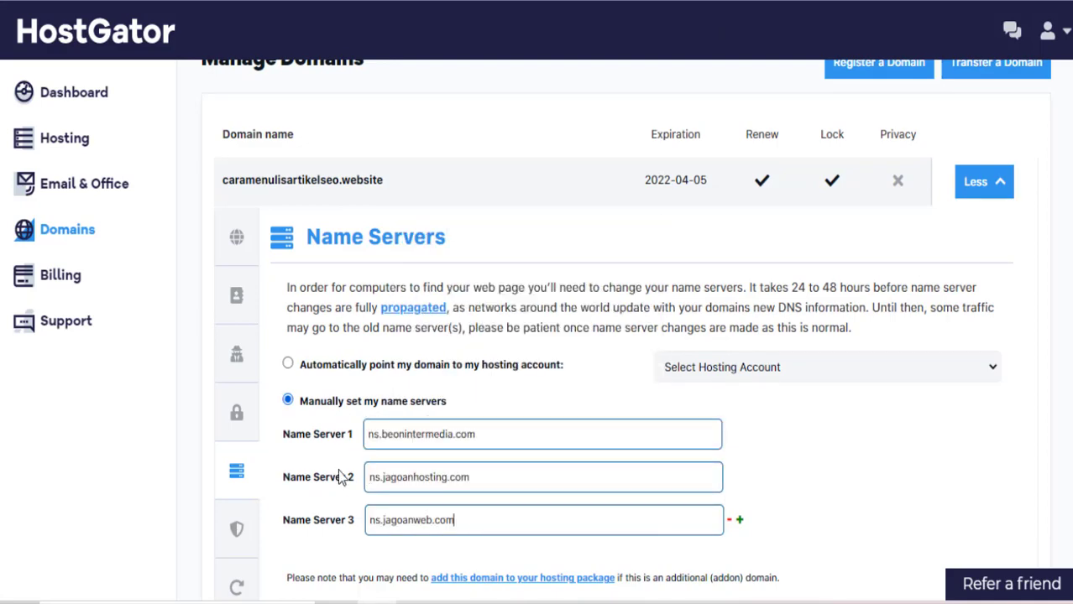
# Step: Reload Manage Domains and reopen the Name Servers settings of caramenulisartikelseo.website to review its three name server entries
pyautogui.scroll(-3, 484, 466)
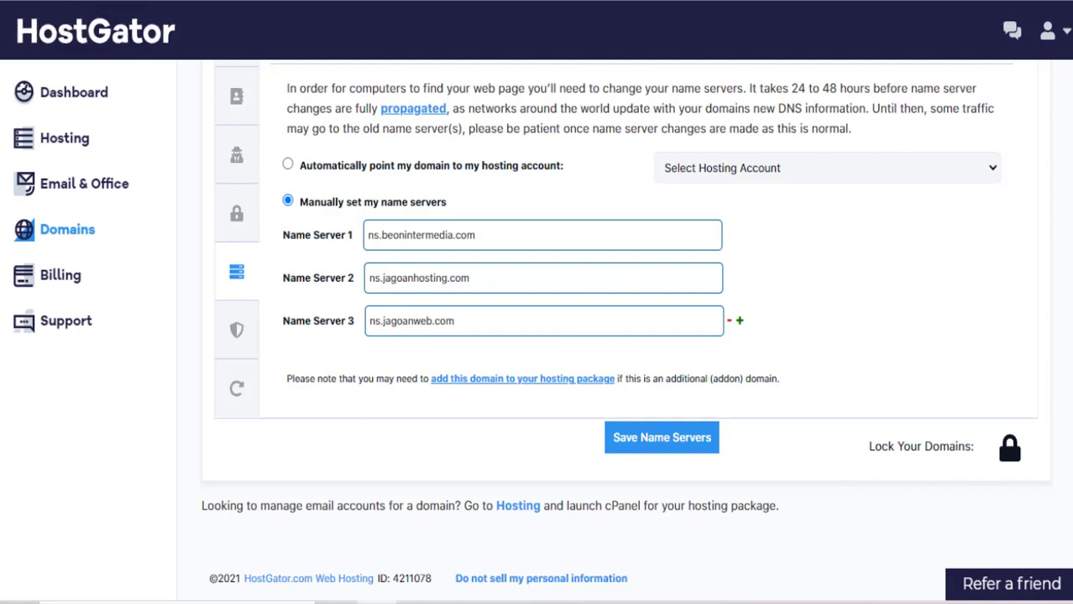
pyautogui.click(53, 49)
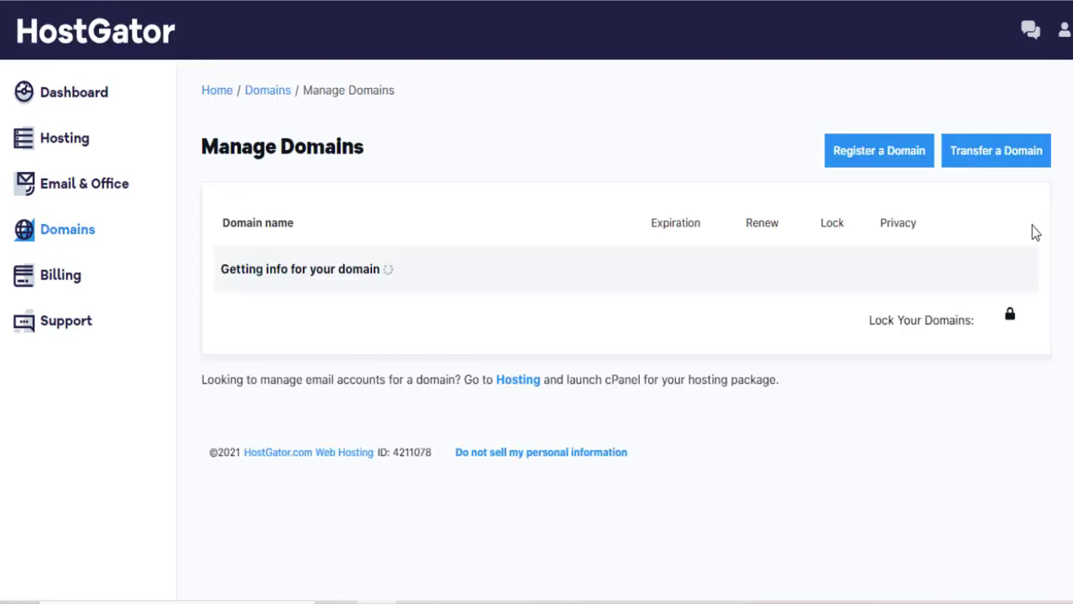
pyautogui.click(974, 277)
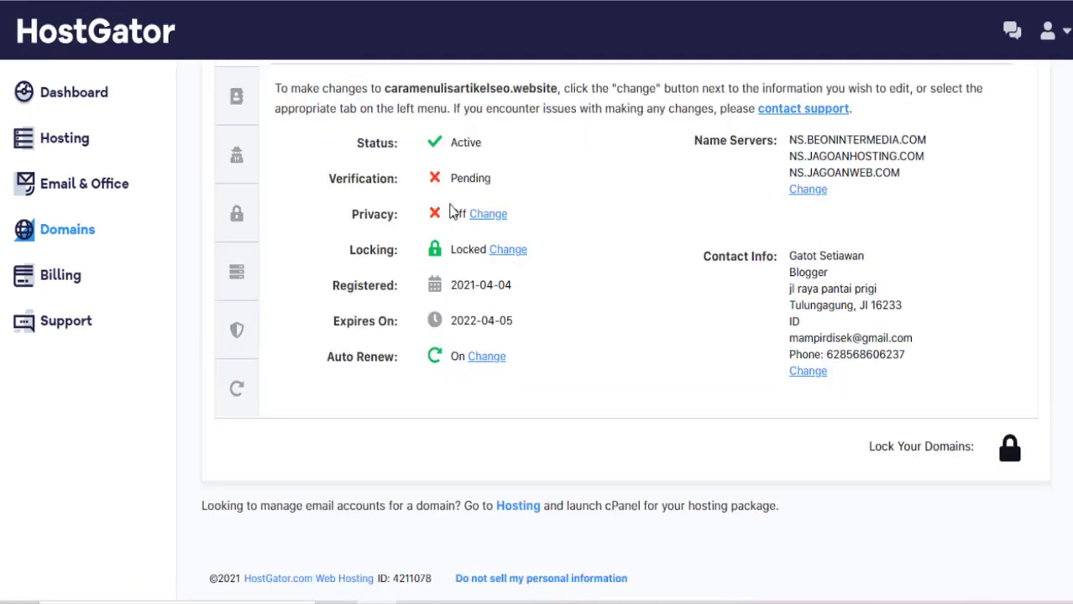
pyautogui.click(282, 283)
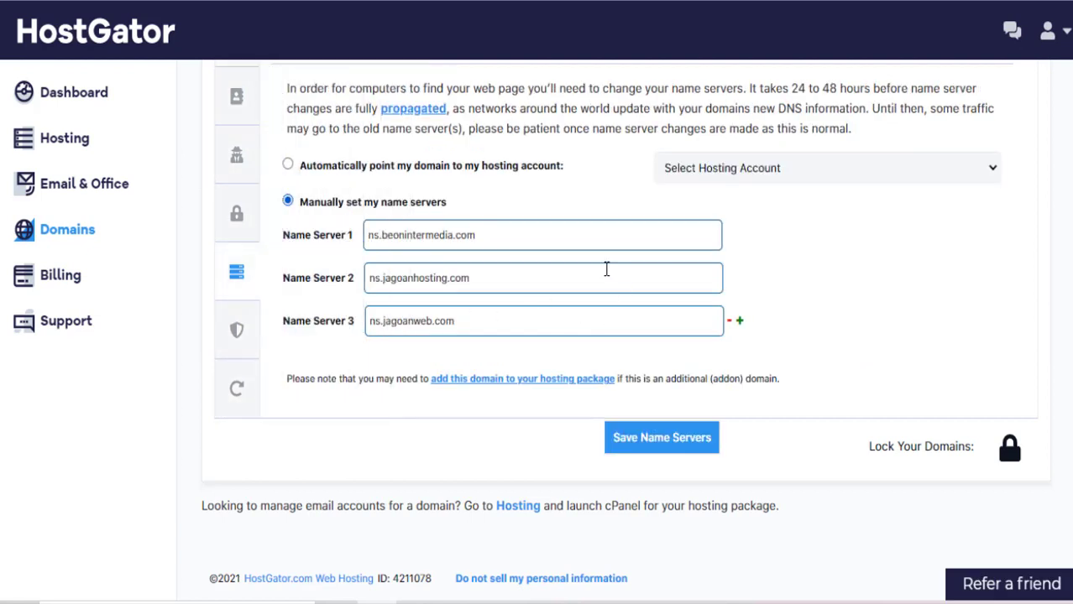
pyautogui.moveTo(488, 278); pyautogui.dragTo(366, 271)
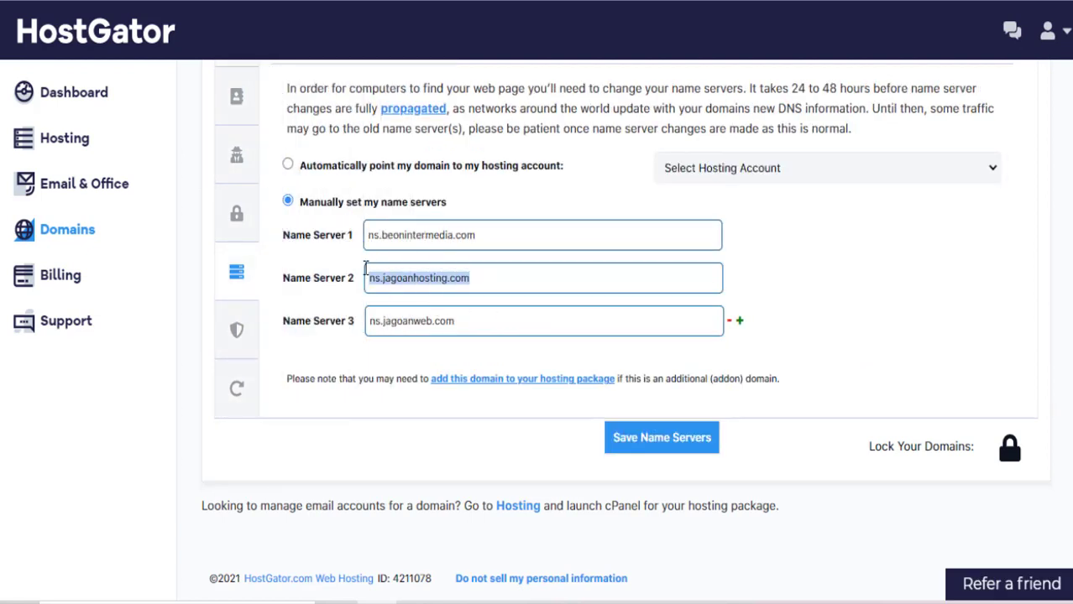
pyautogui.moveTo(474, 328); pyautogui.dragTo(366, 321)
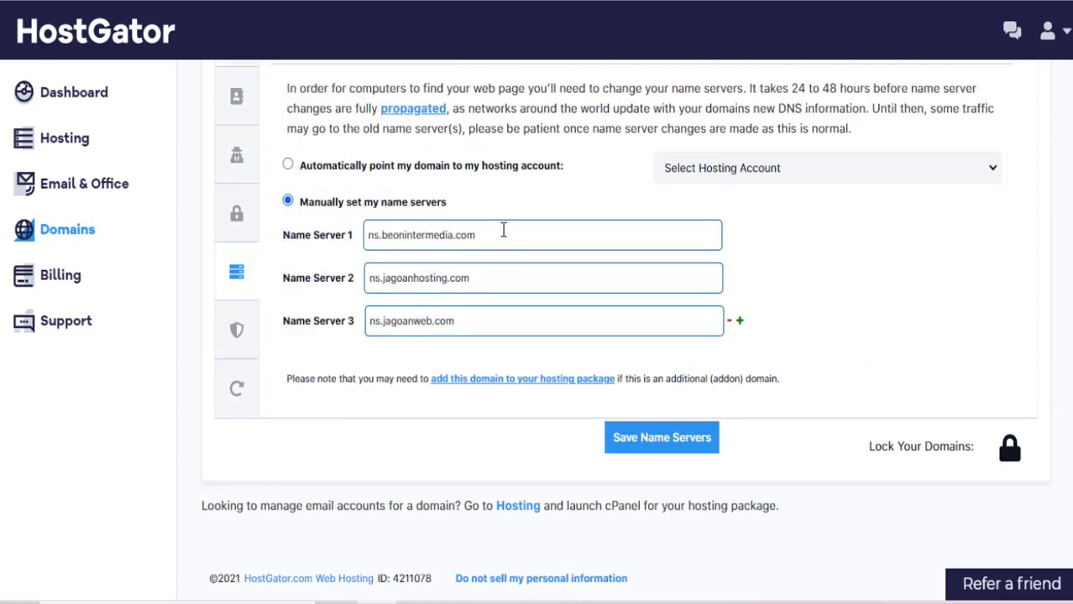
pyautogui.moveTo(503, 231); pyautogui.dragTo(368, 225)
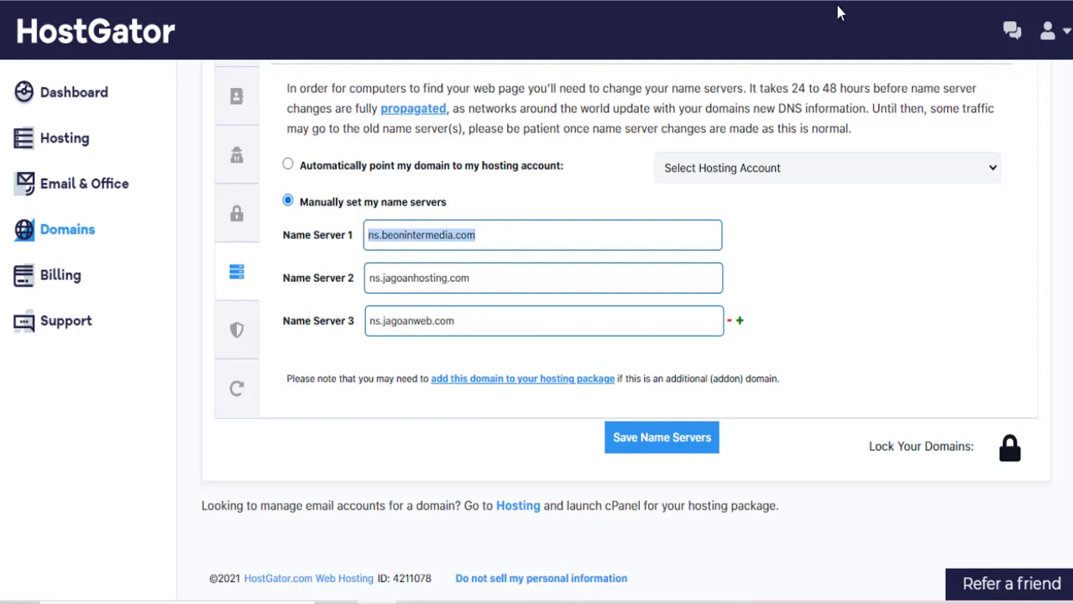
# Step: Open the website caramenulisartikelseo.website from its name in the Manage Domains list
pyautogui.scroll(2, 429, 172)
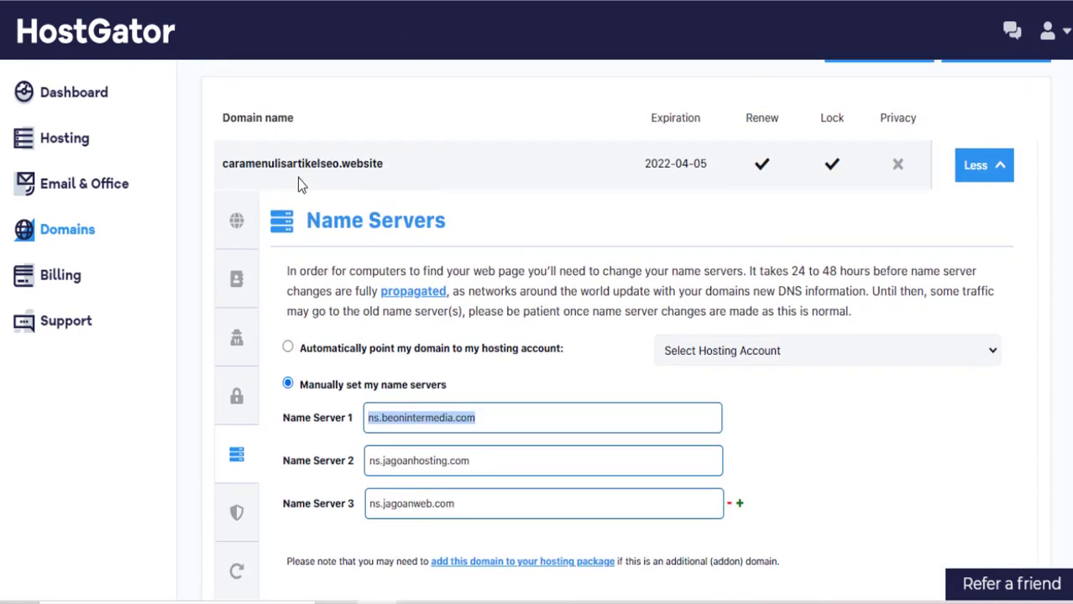
pyautogui.moveTo(296, 209)
pyautogui.moveTo(221, 164); pyautogui.dragTo(399, 168)
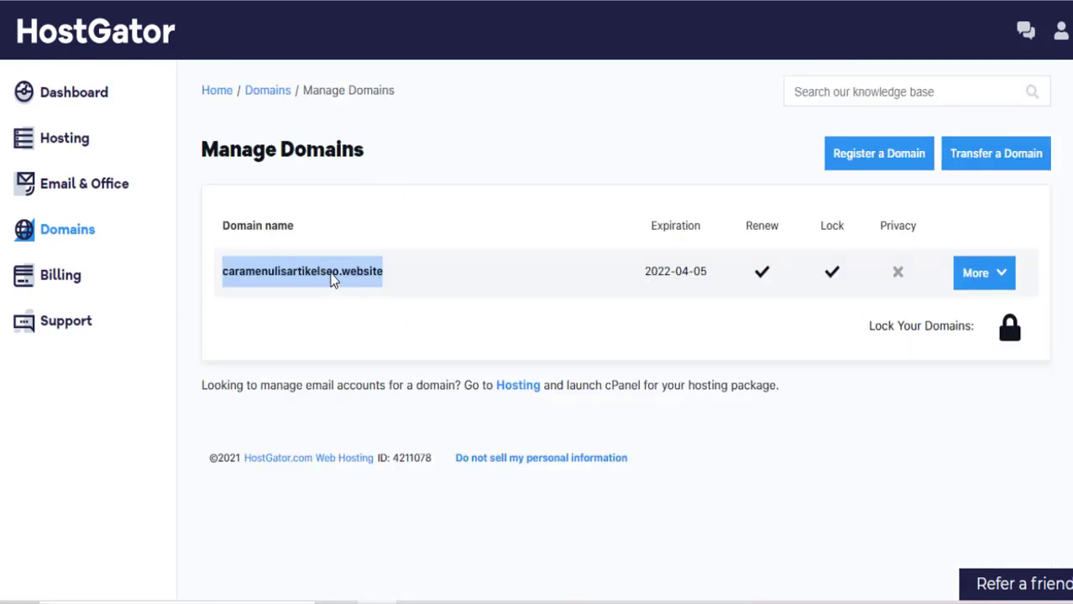
pyautogui.rightClick(332, 276)
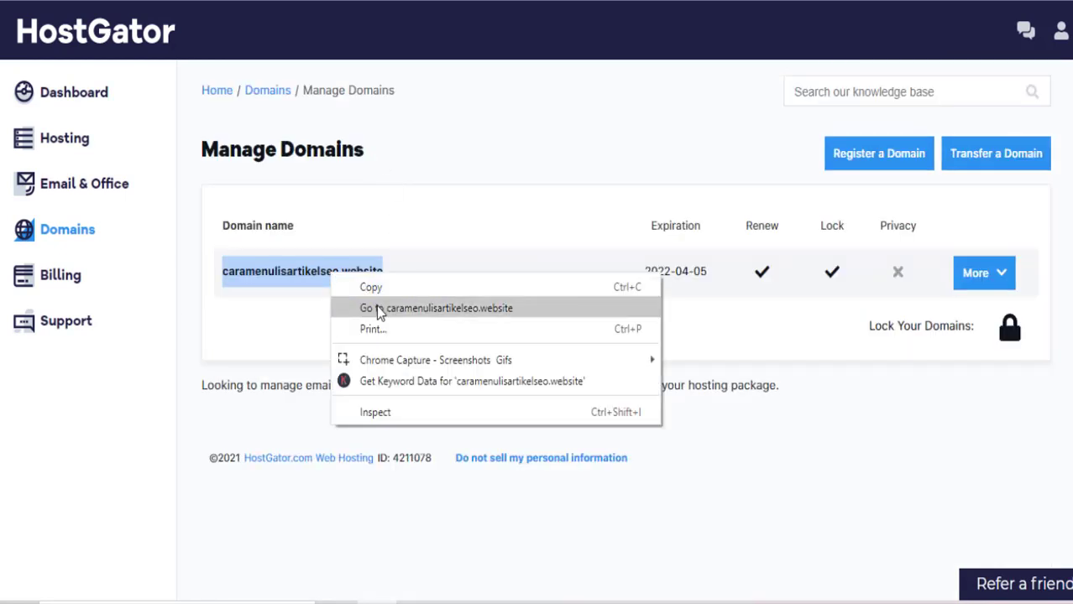
pyautogui.click(378, 309)
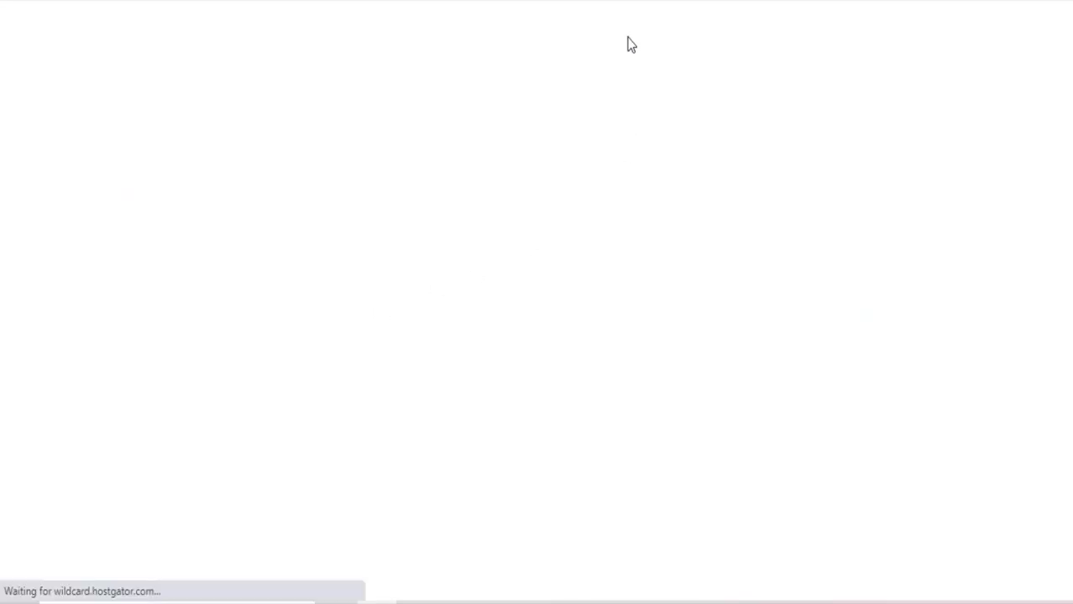